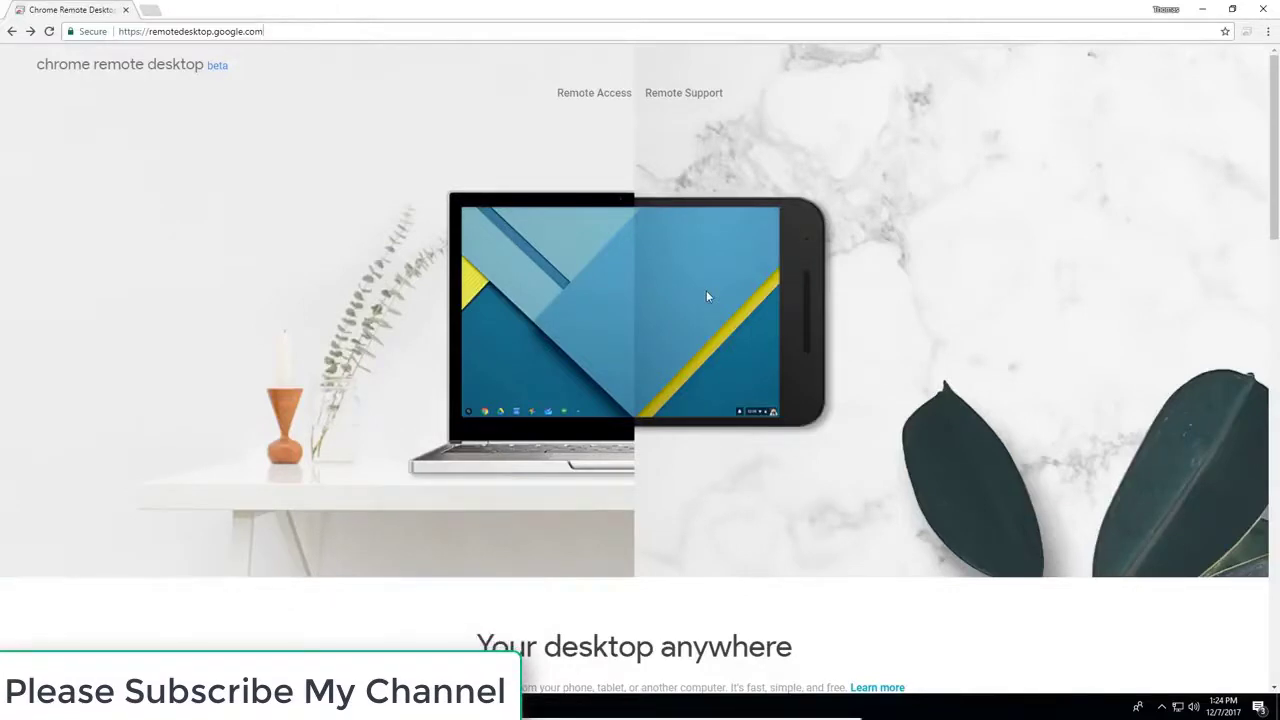
Download and install the Chrome Remote Desktop host app, approving the User Account Control prompt
click(1165, 10)
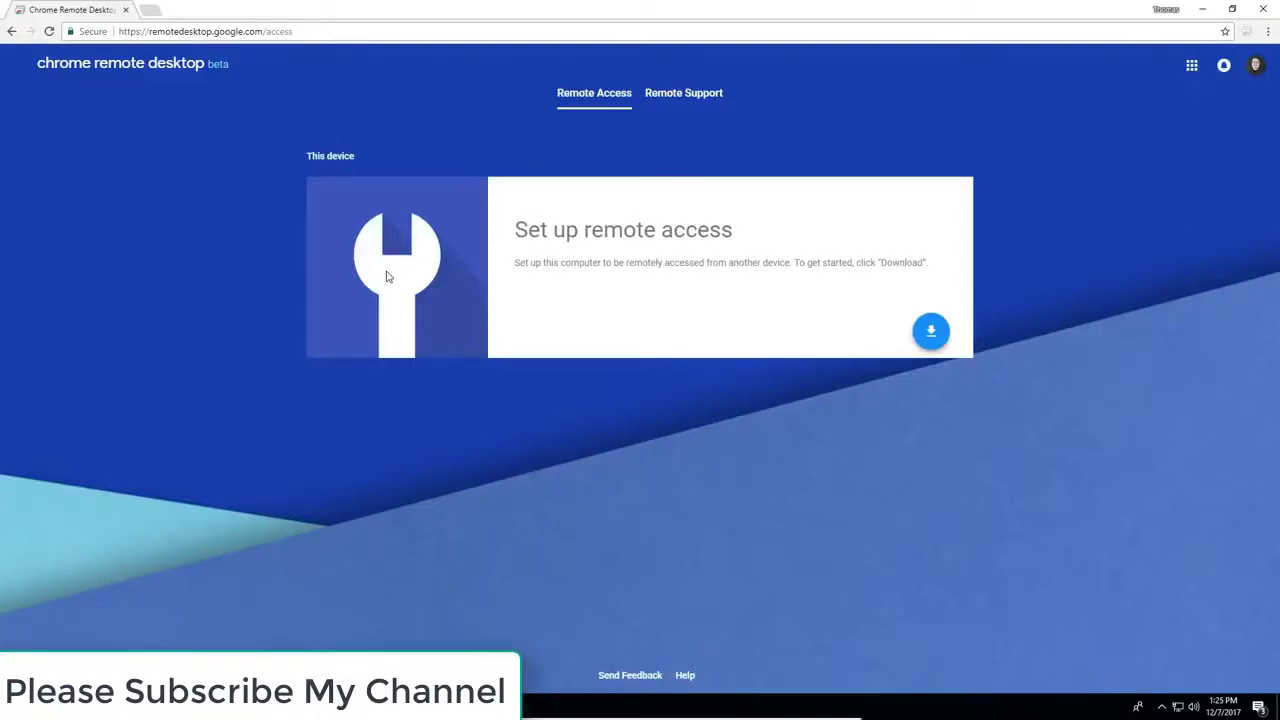
click(931, 334)
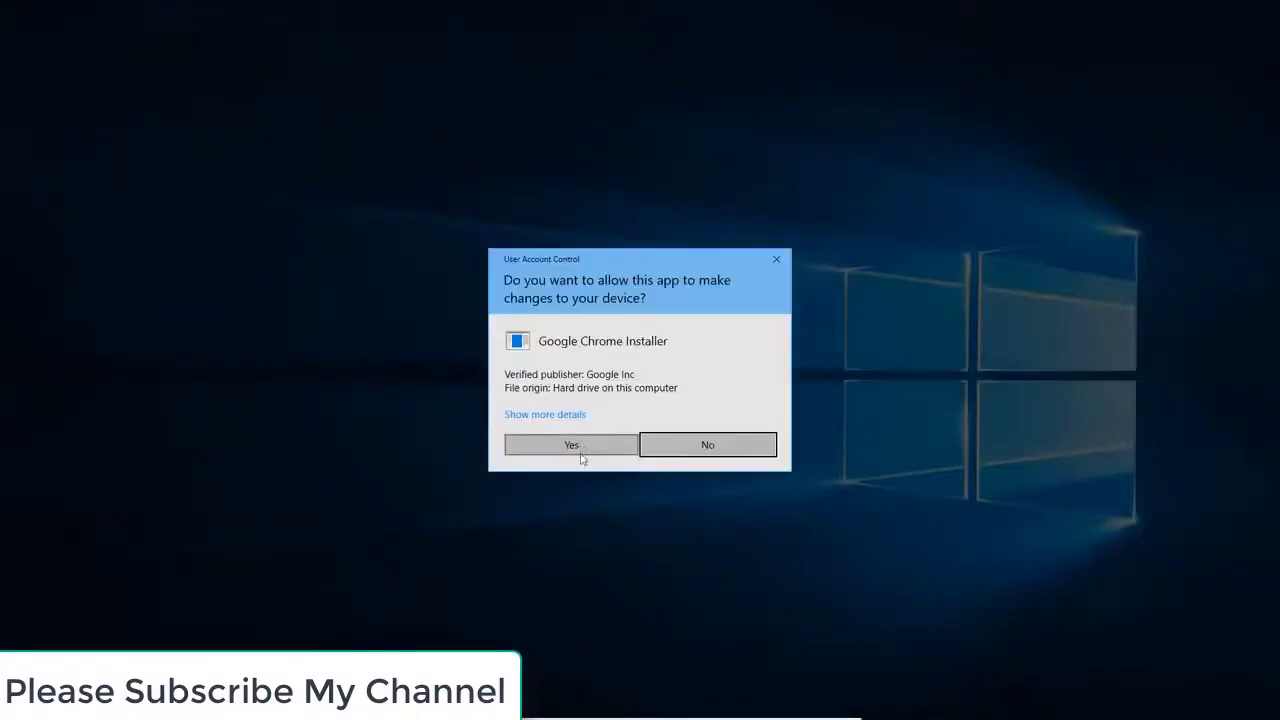
click(571, 446)
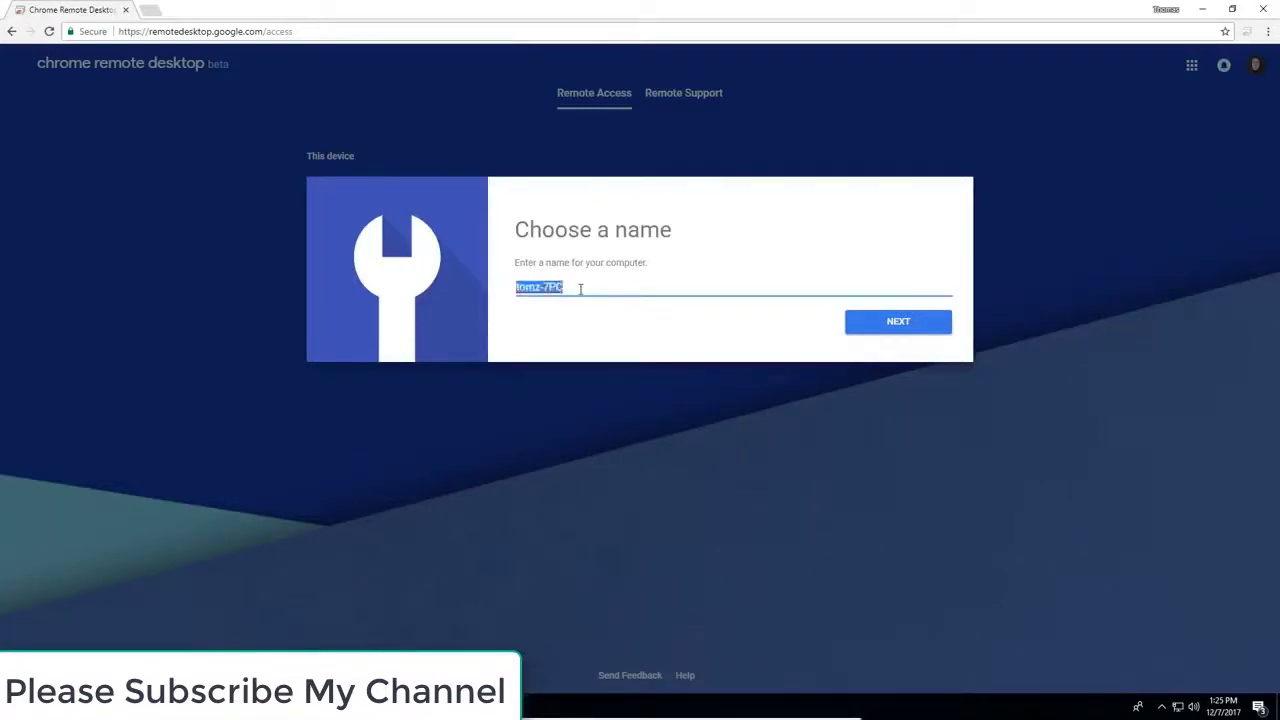
Name this computer 'Windows 10 Test Machine', set a PIN, and start remote access with UAC approval
text(Windows 10 Res)
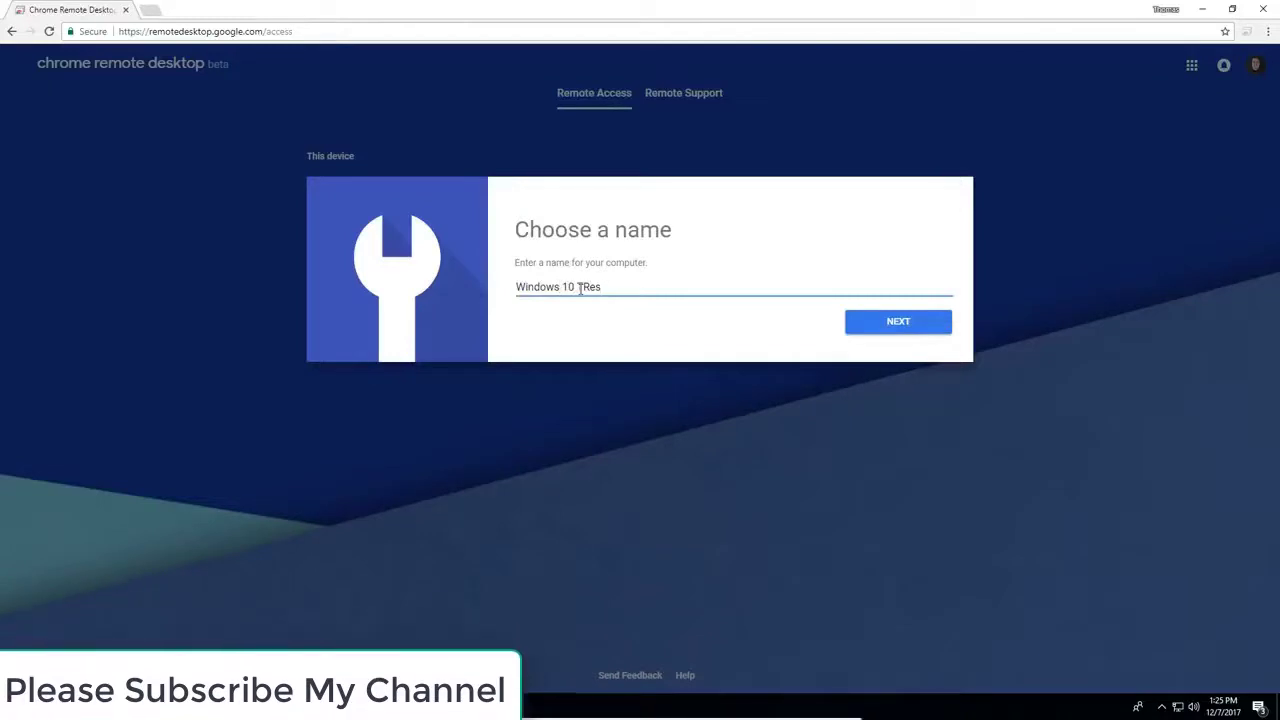
text(t Machine)
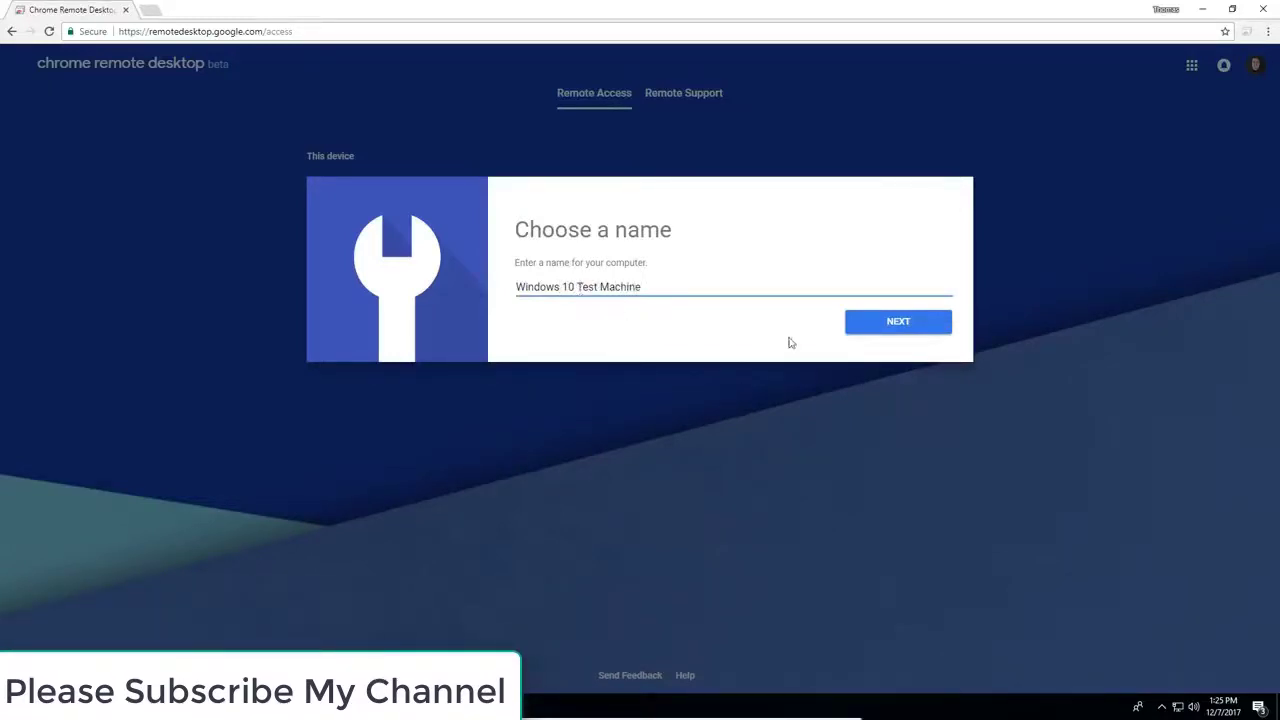
click(875, 334)
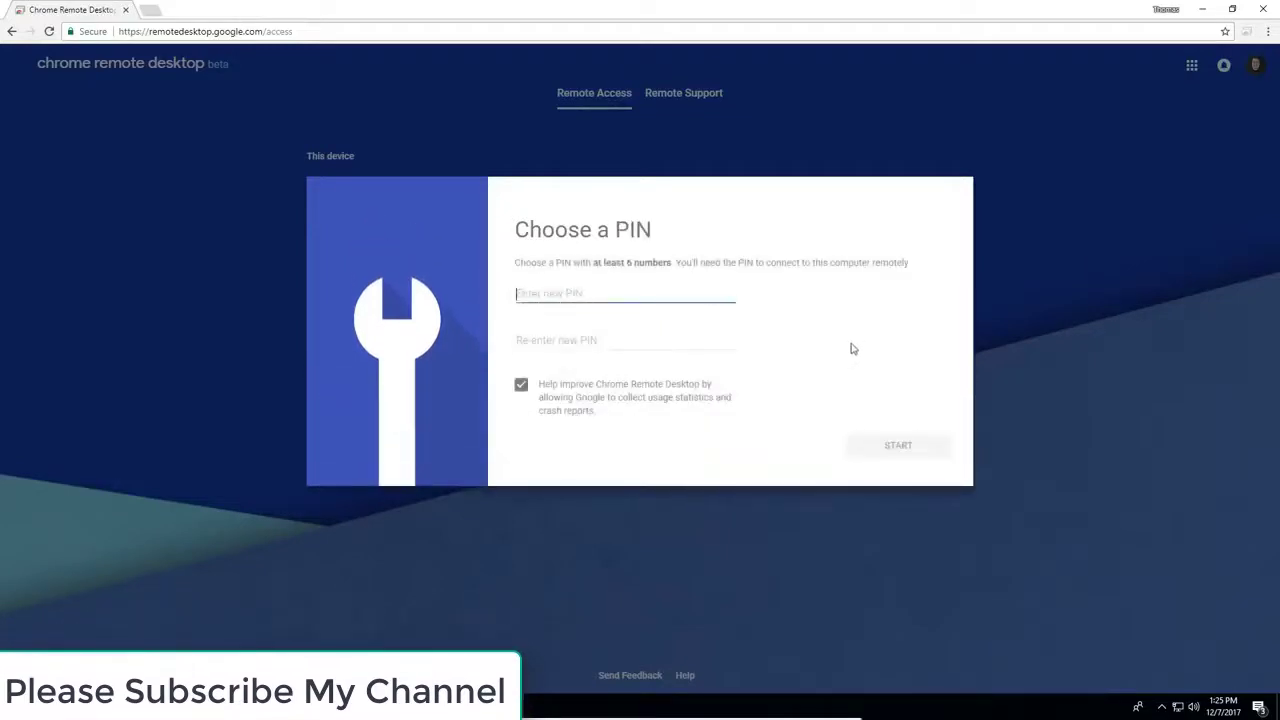
text(123)
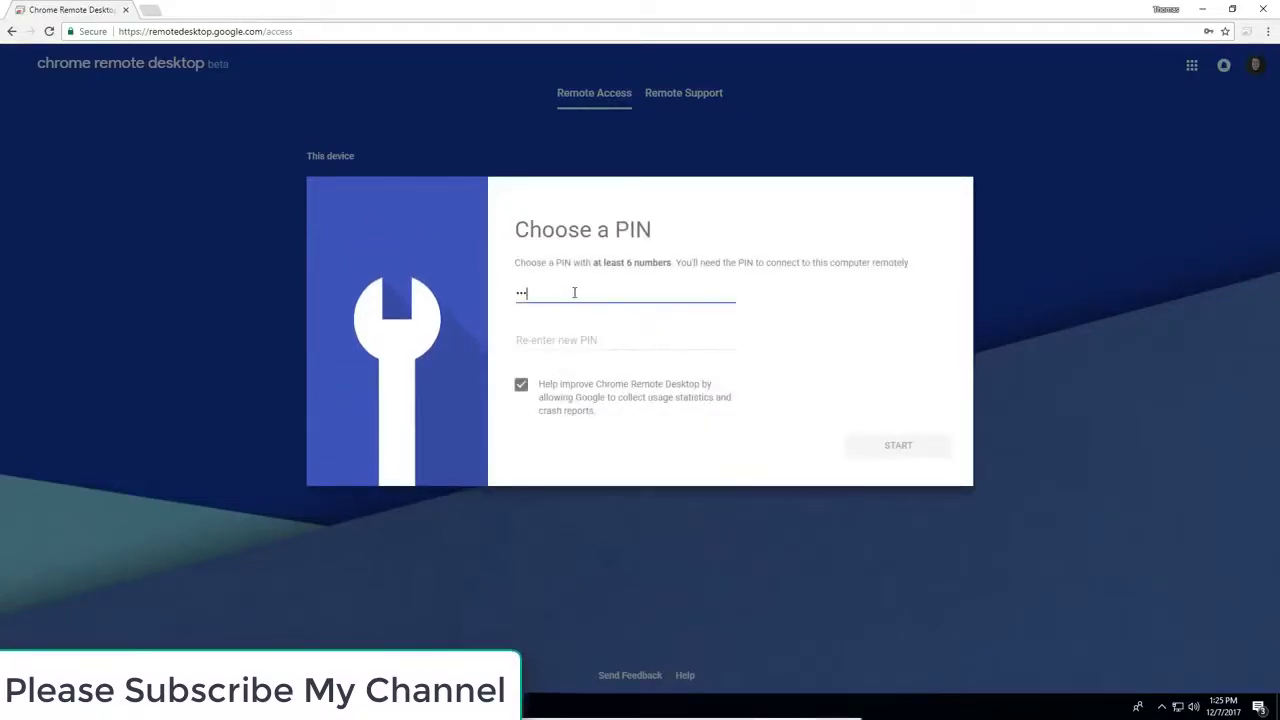
text(123456)
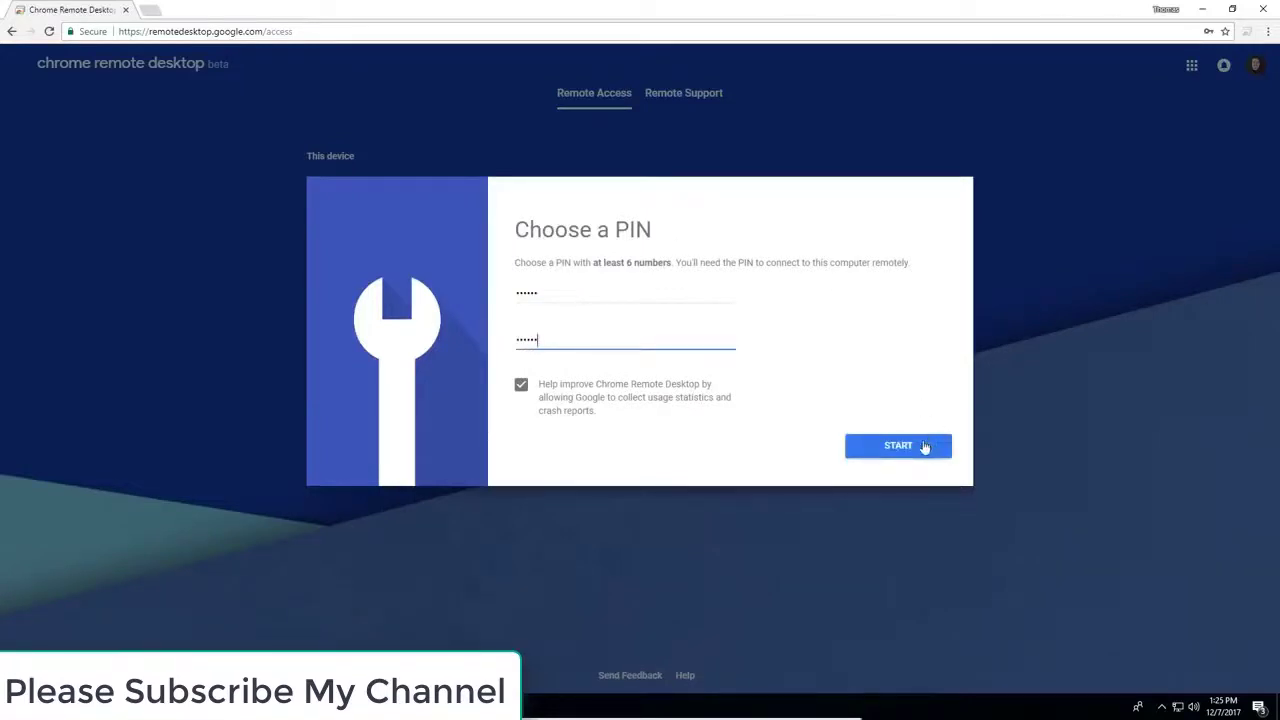
click(924, 447)
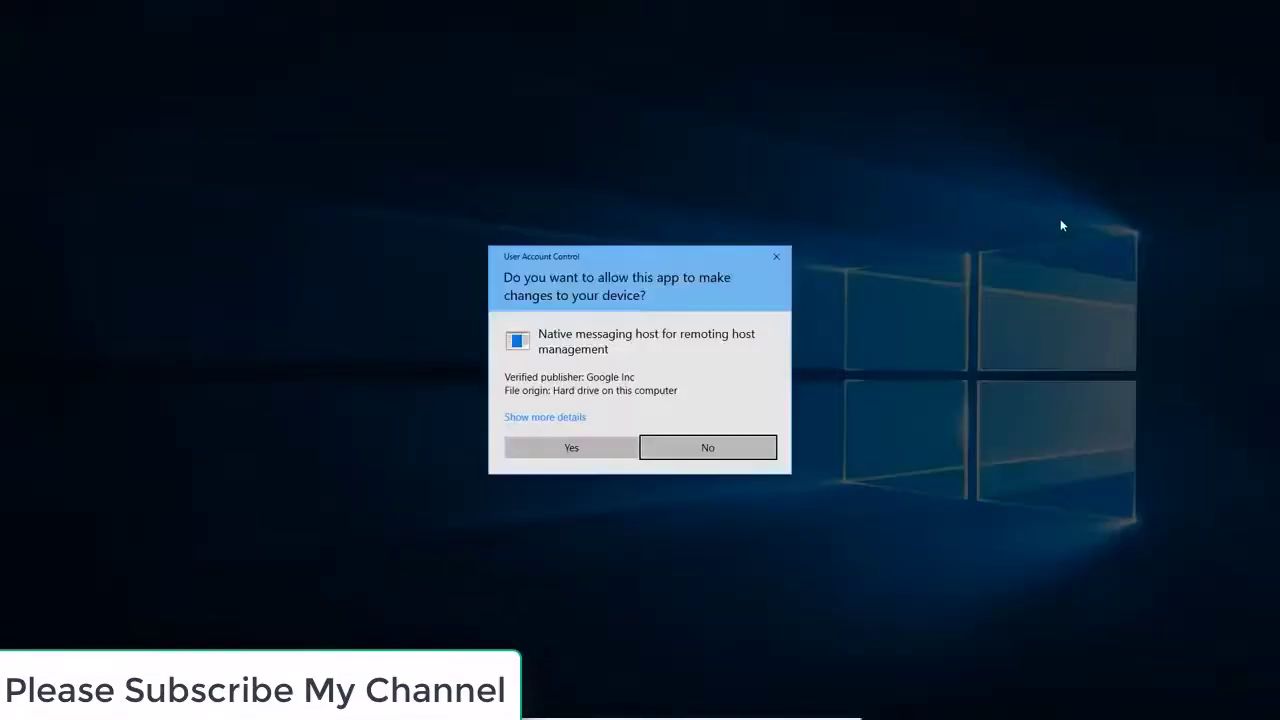
click(540, 449)
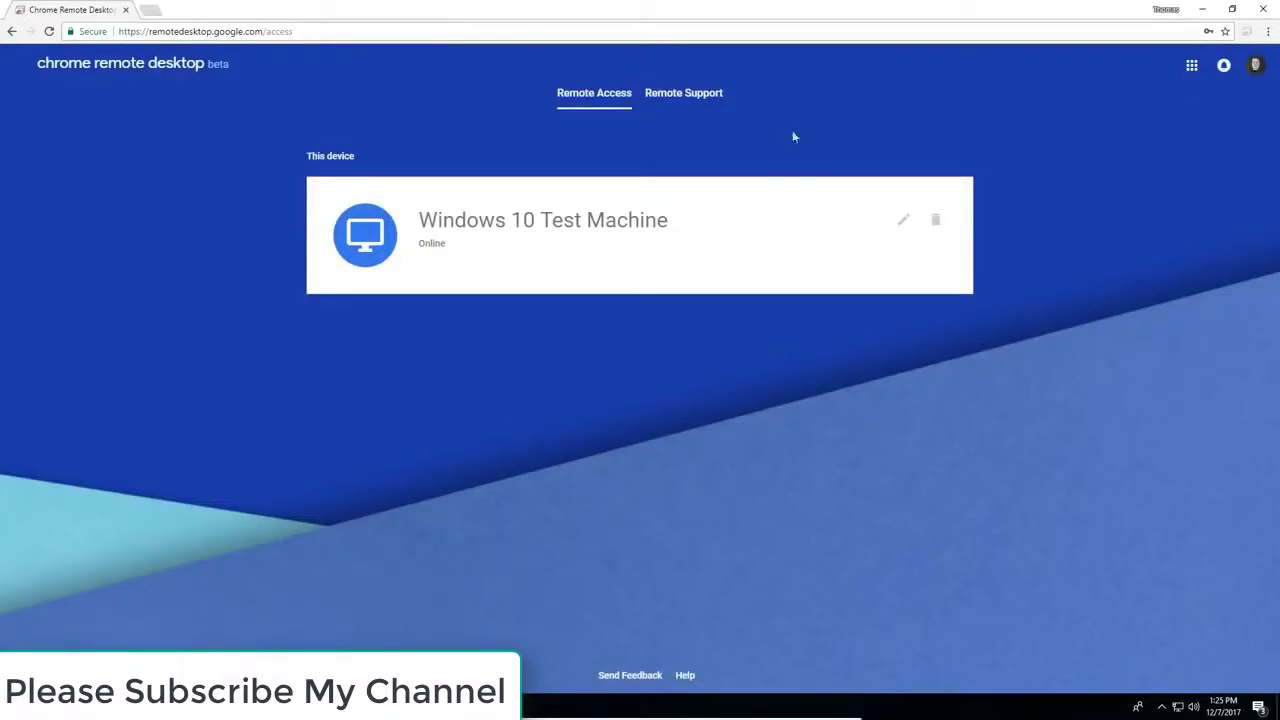
Close the host's Chrome window and show the remote devices list on the client computer
click(1262, 8)
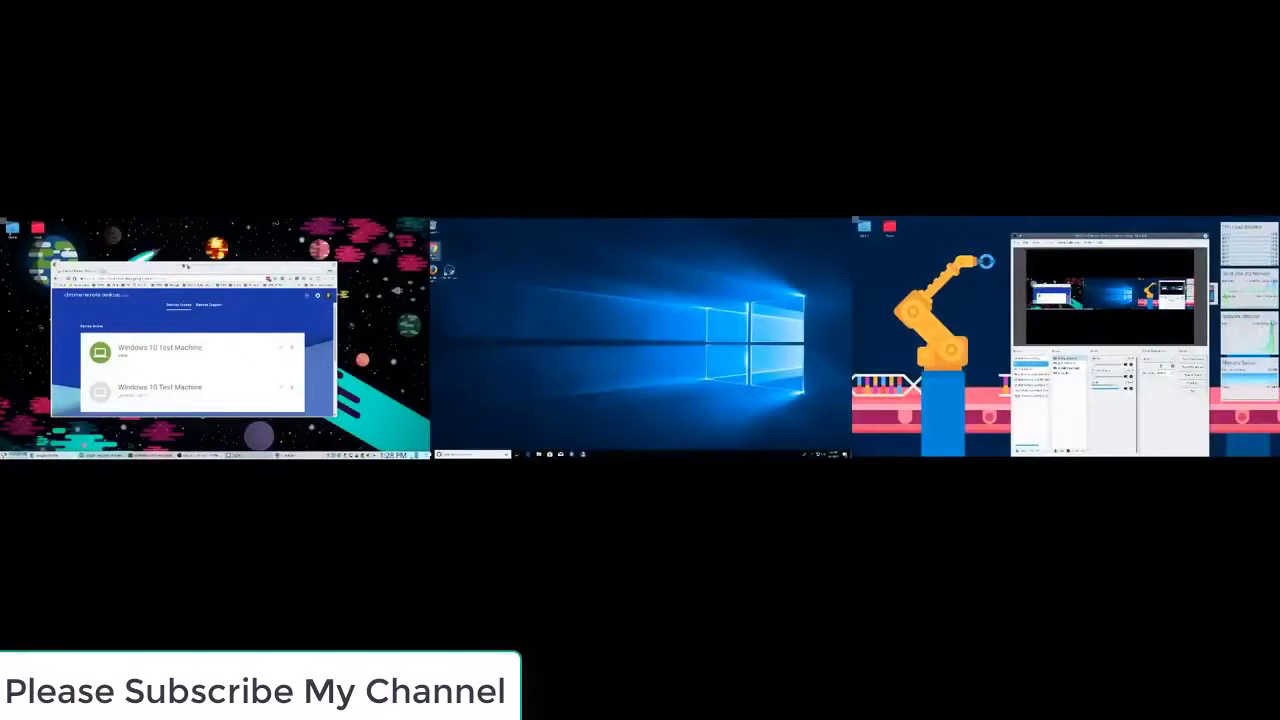
drag(185, 266, 586, 263)
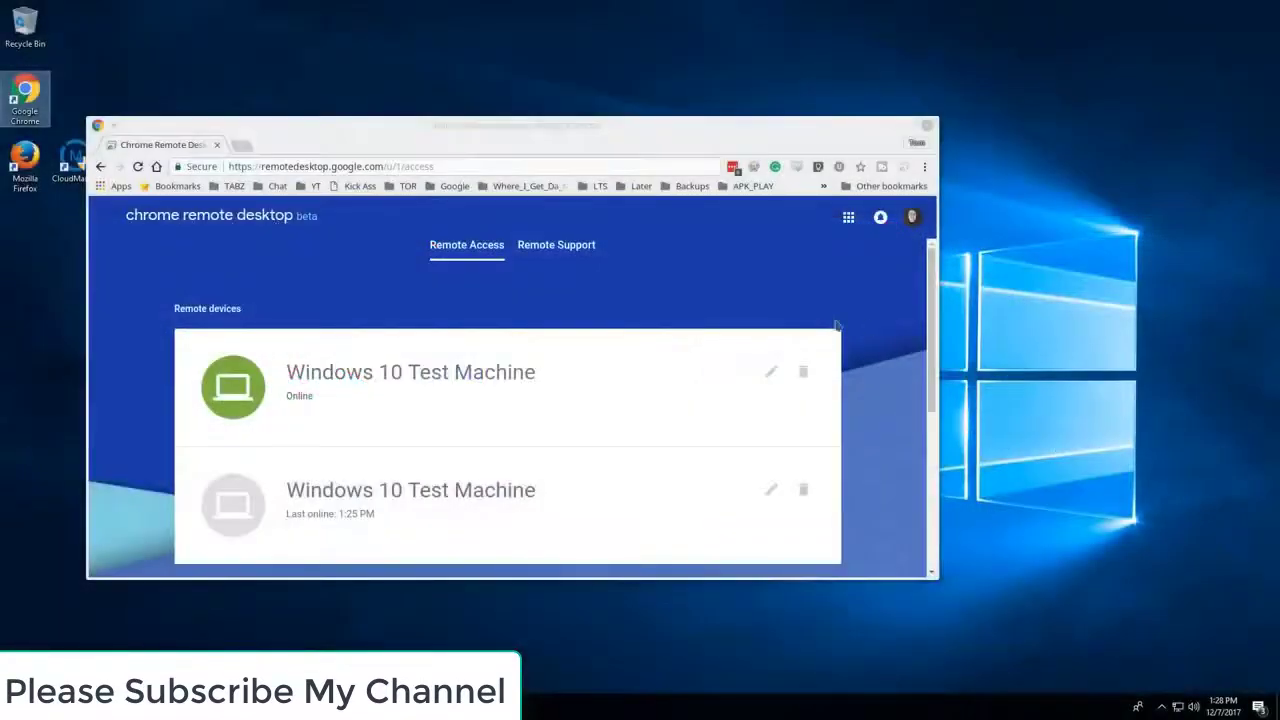
Connect to Windows 10 Test Machine with its PIN and dismiss the LastPass password prompt
click(449, 374)
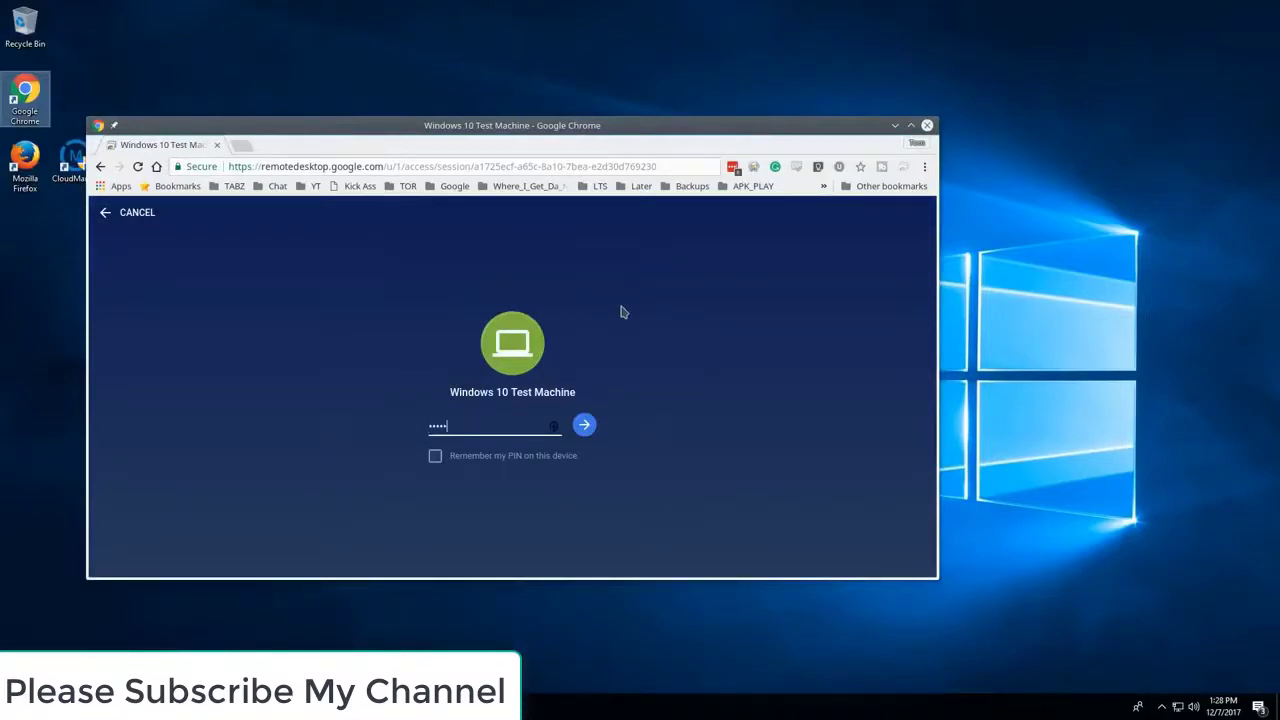
text(6)
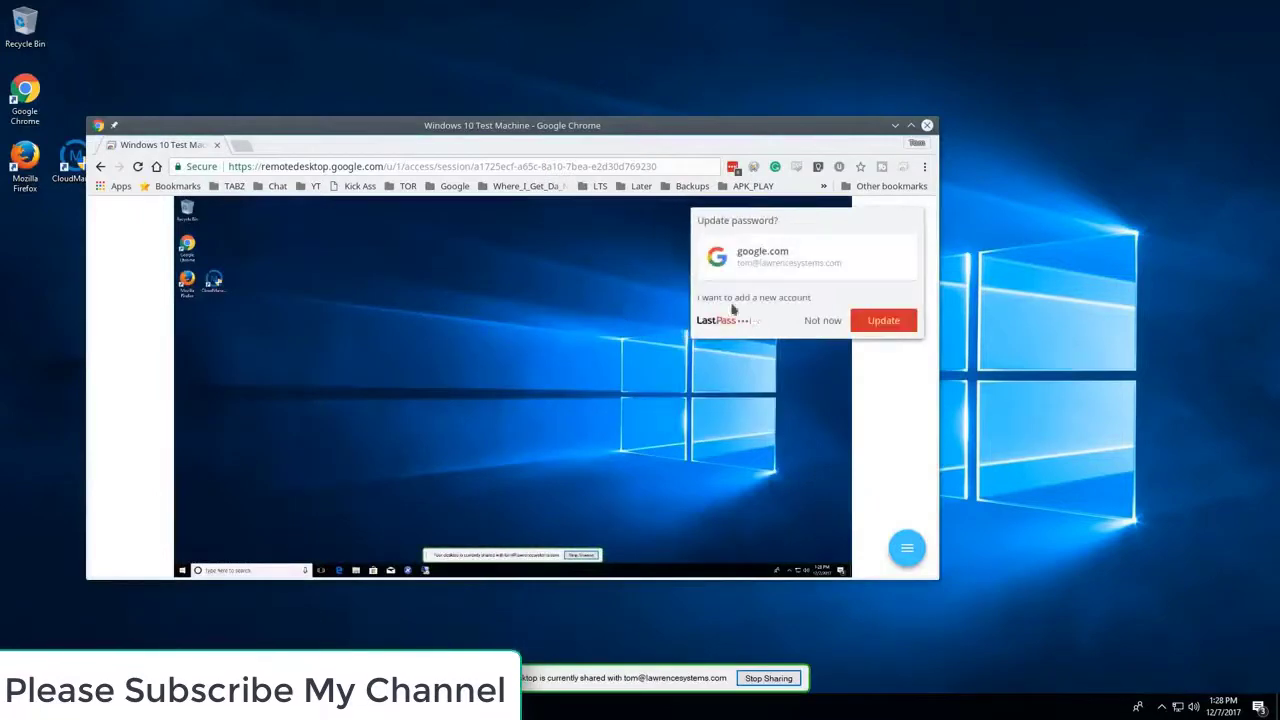
click(822, 321)
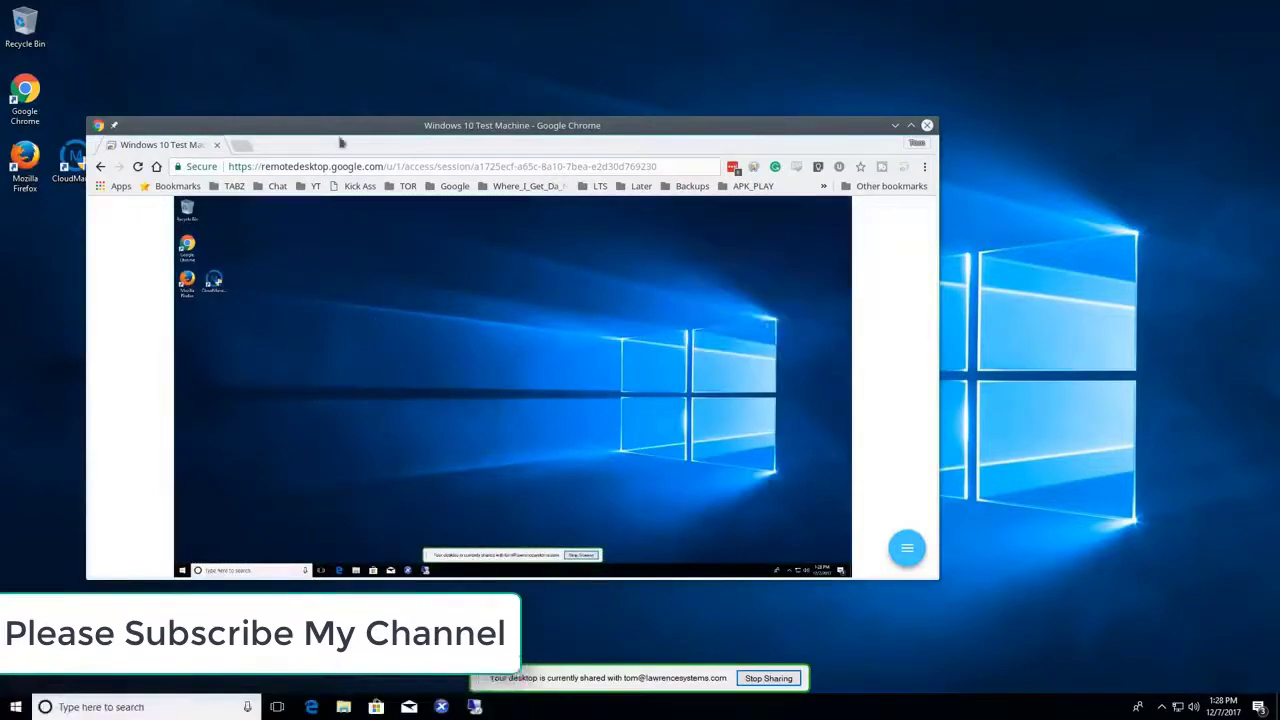
Maximize the remote session window, then launch and close Firefox on the remote desktop
drag(323, 128, 631, 102)
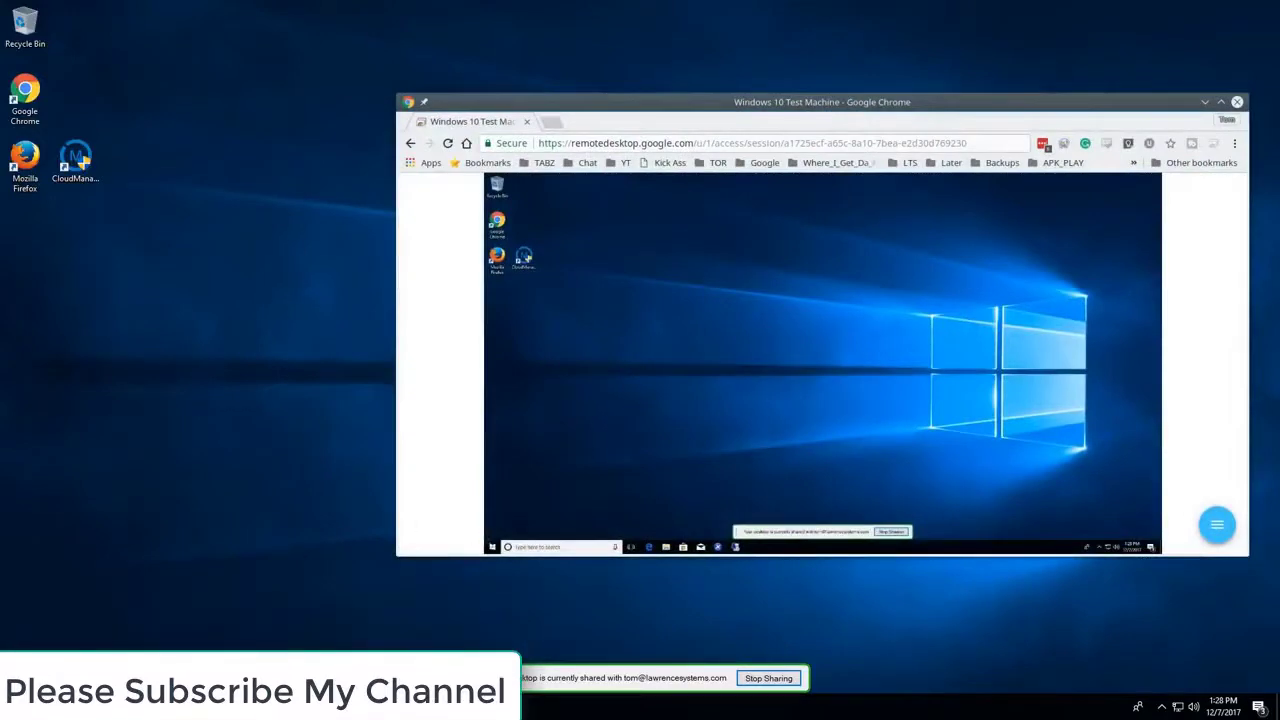
key(super)
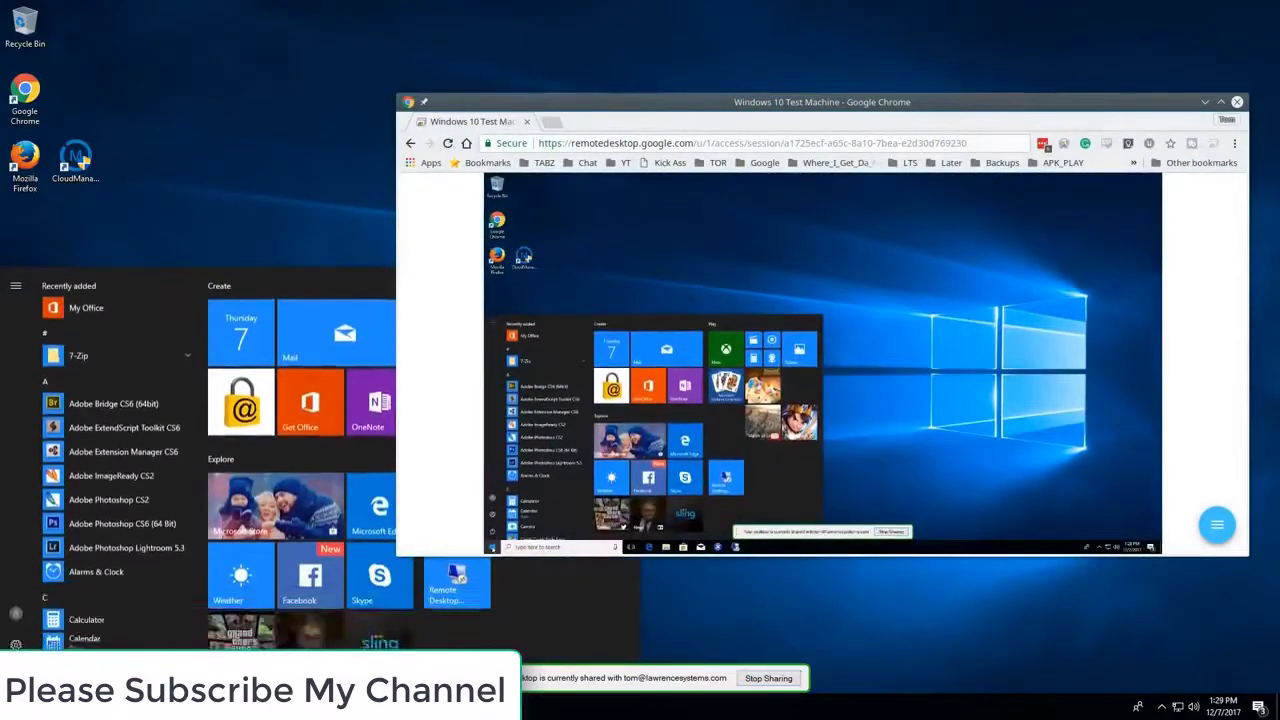
key(super)
key(super)
key(super)
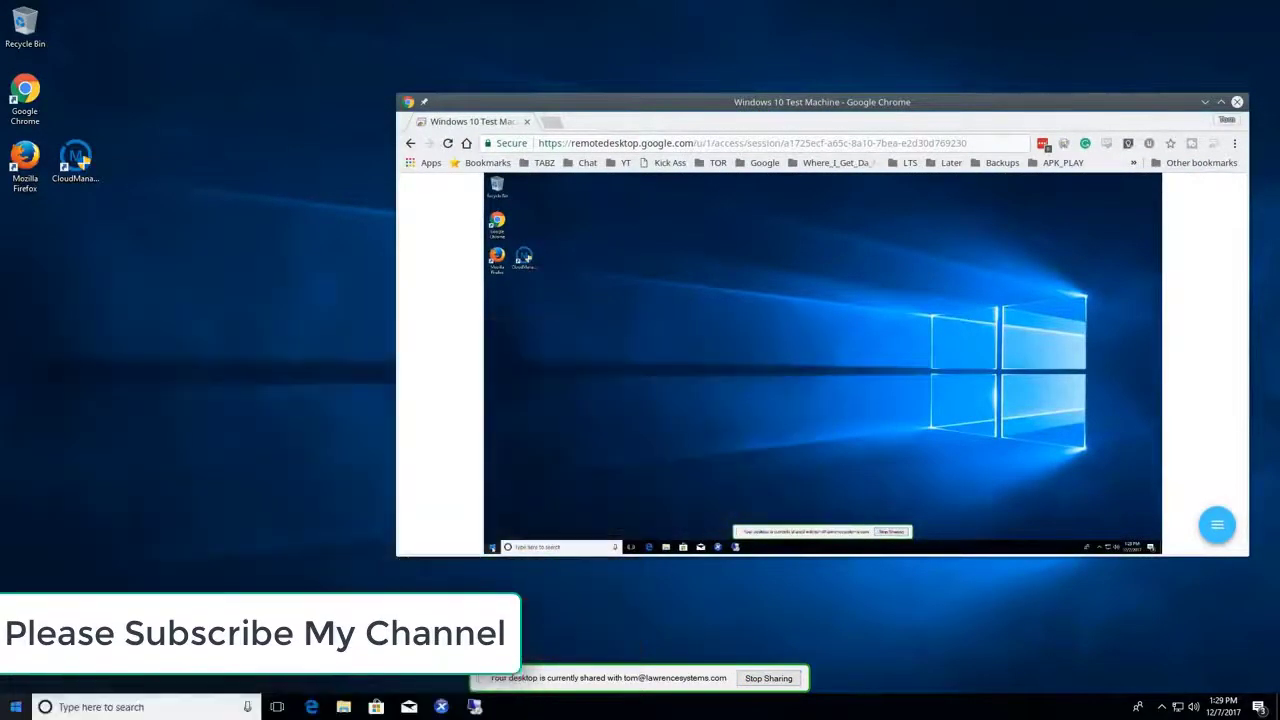
key(super)
drag(871, 109, 803, 117)
double_click(803, 117)
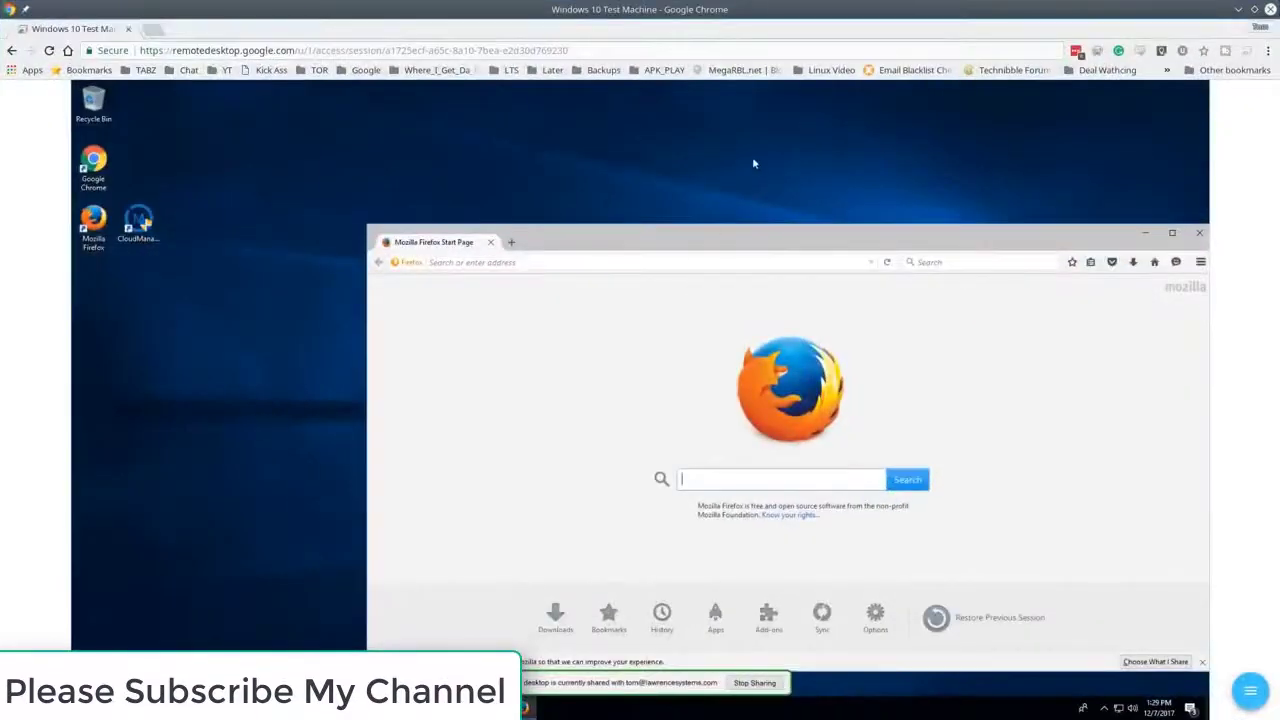
drag(678, 222, 565, 120)
click(1085, 121)
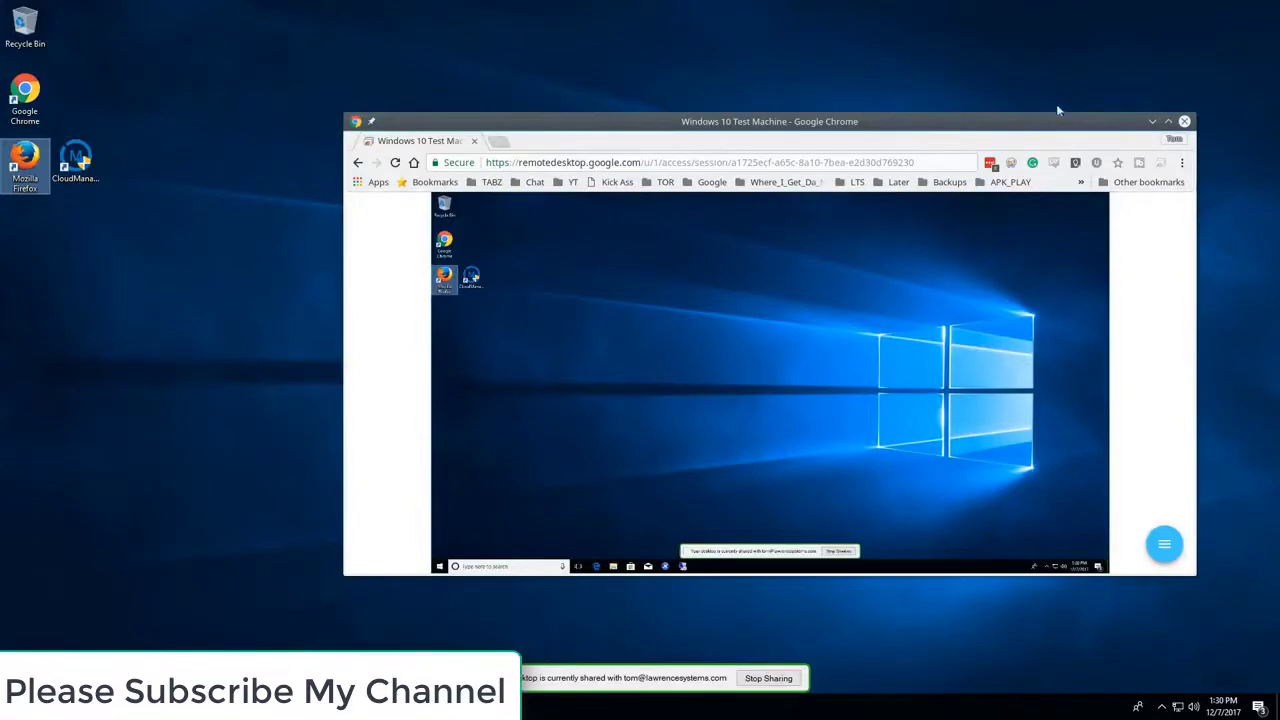
Launch Chrome on the test machine and load remotedesktop.google.com
click(1152, 121)
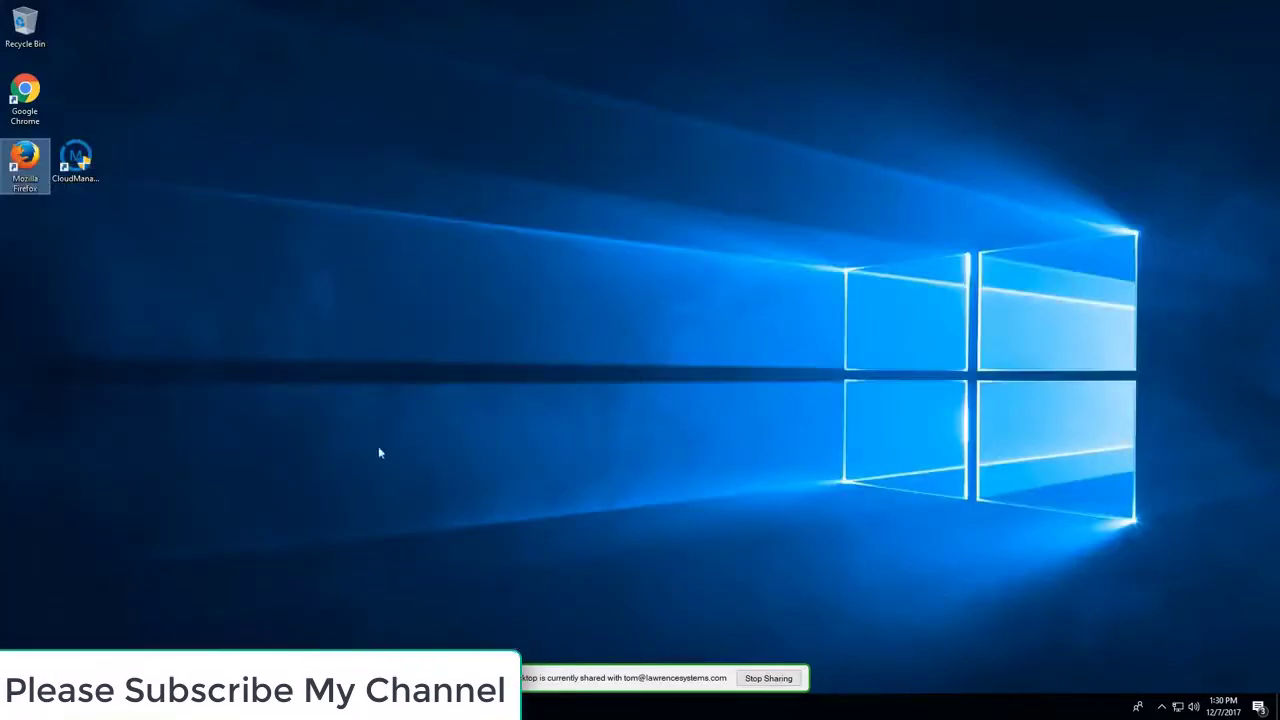
double_click(28, 95)
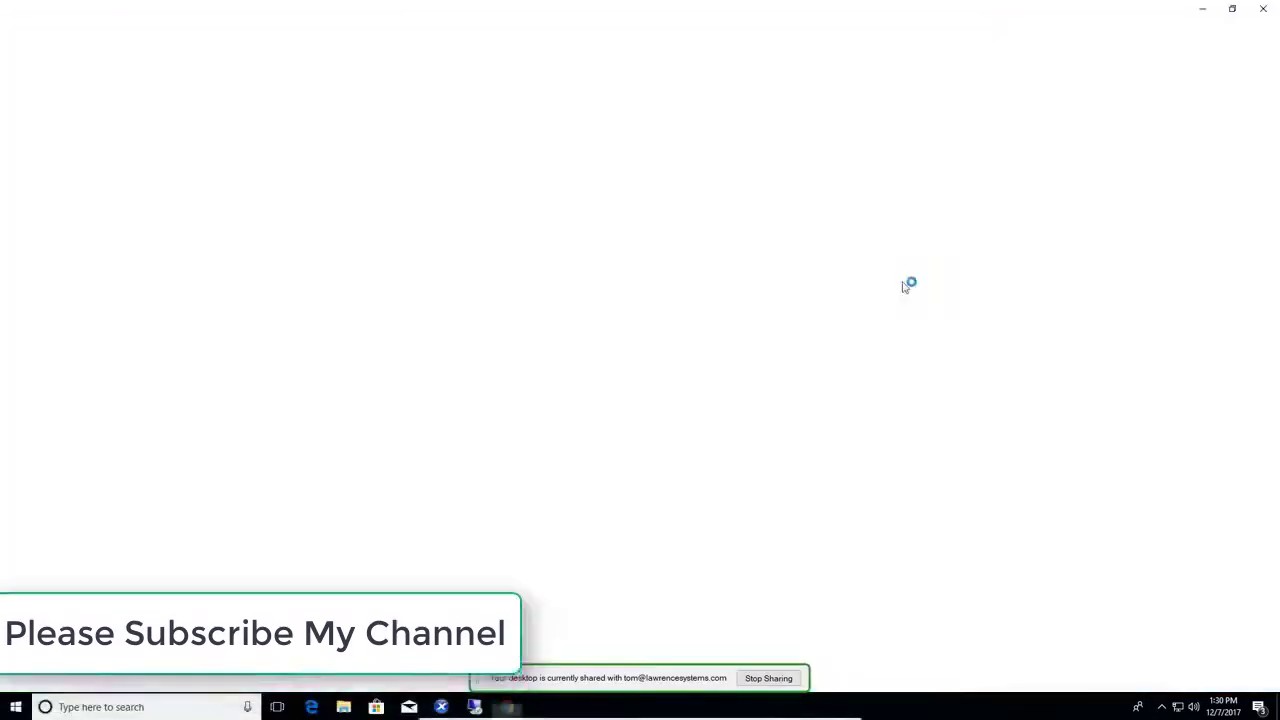
text(remo)
key(Return)
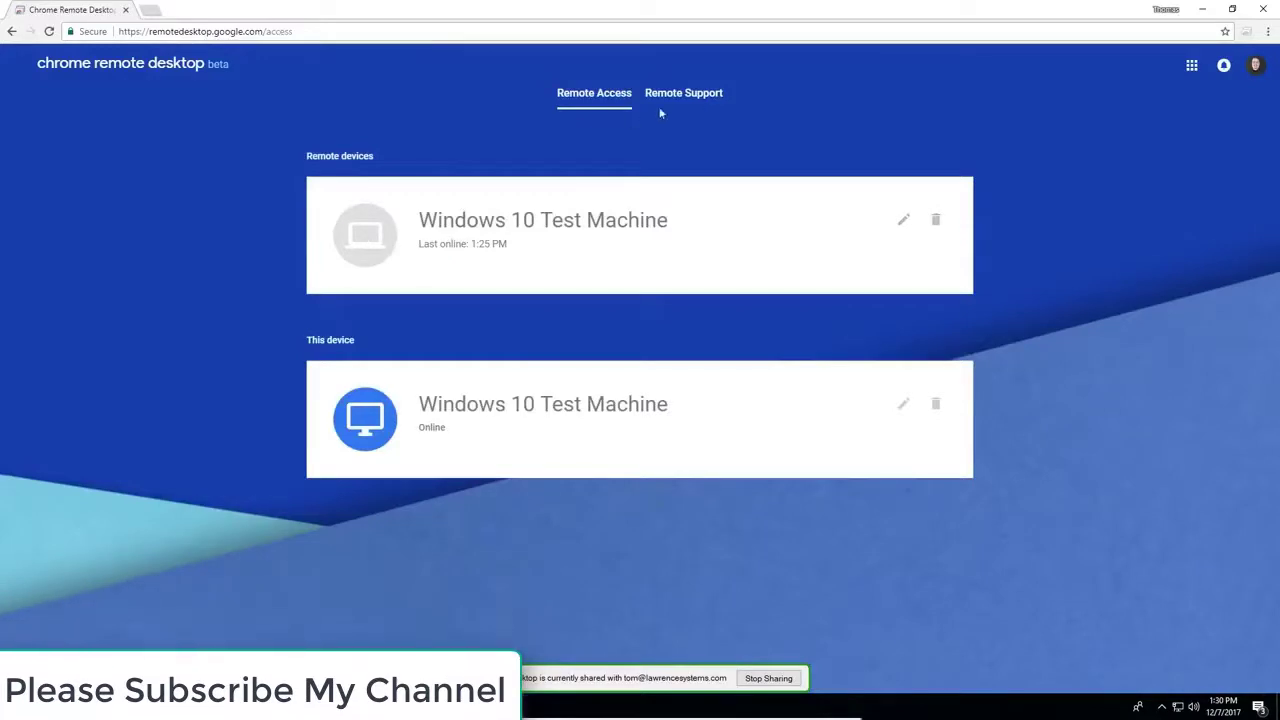
Generate a one-time Remote Support code and paste it into the Give Support access code field
click(667, 95)
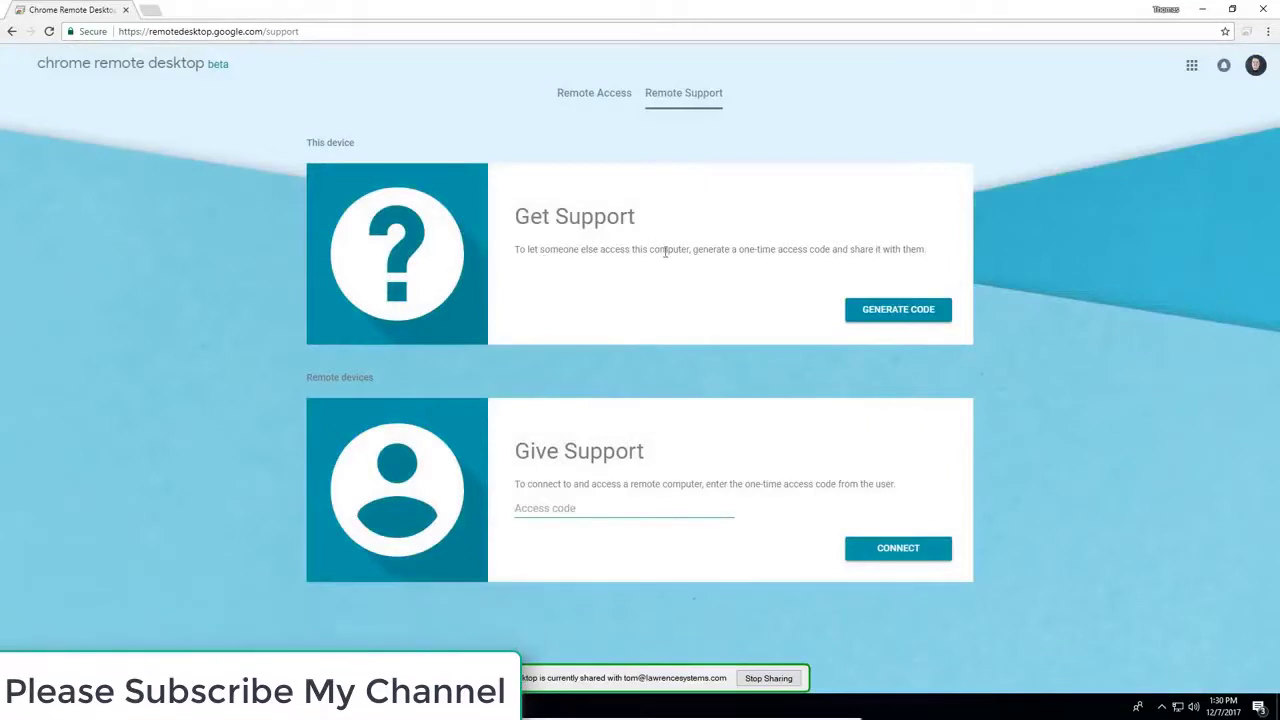
click(903, 314)
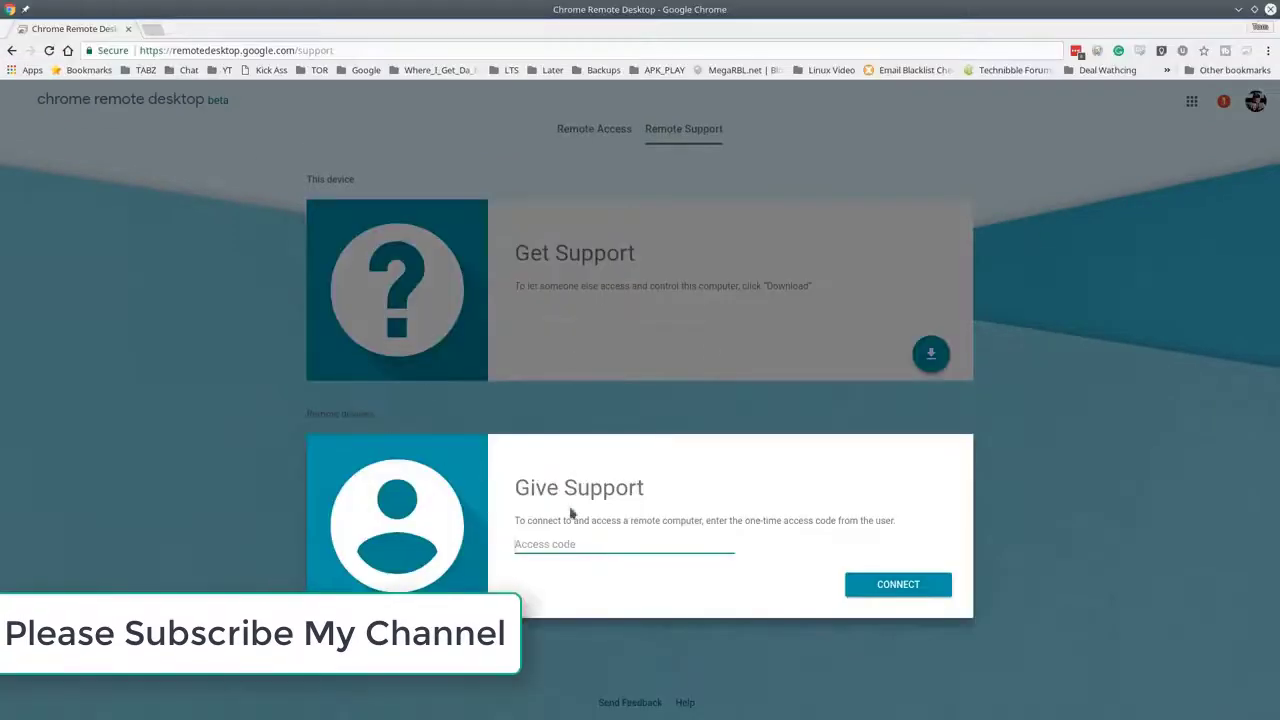
click(630, 546)
key(ctrl+v)
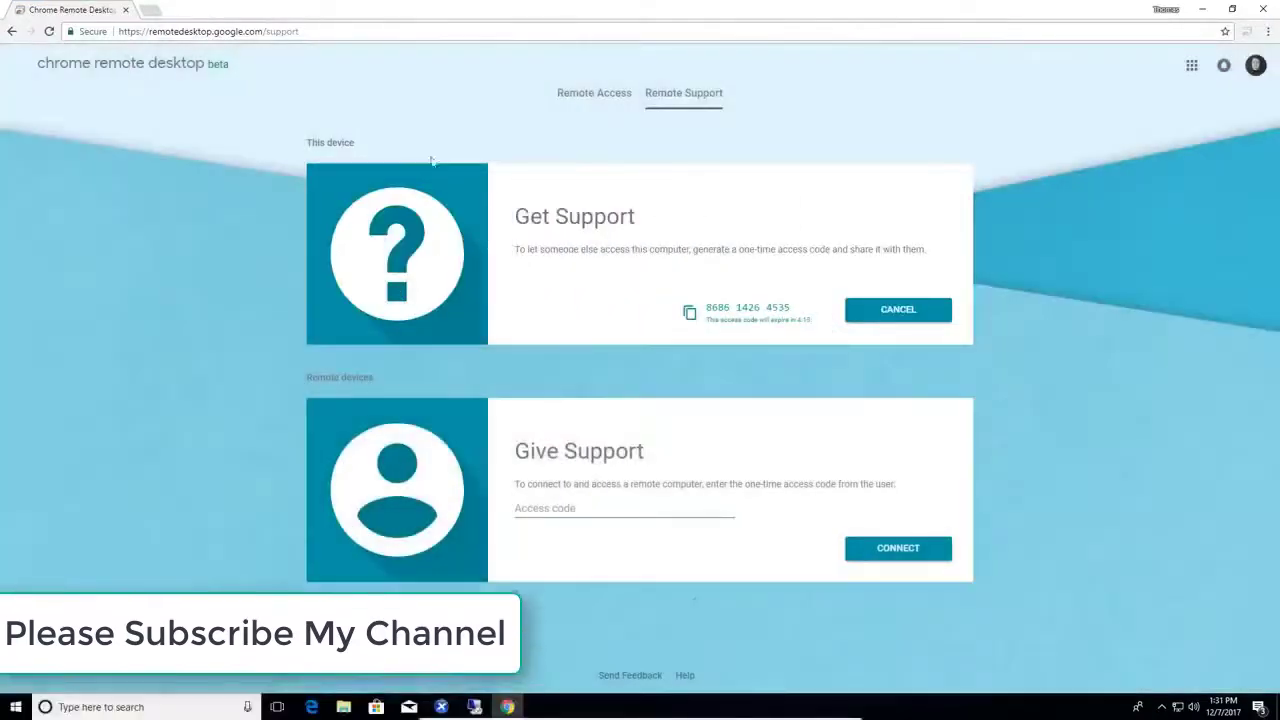
Cancel the support code and rearrange the browser window and desktop sharing notice
click(625, 92)
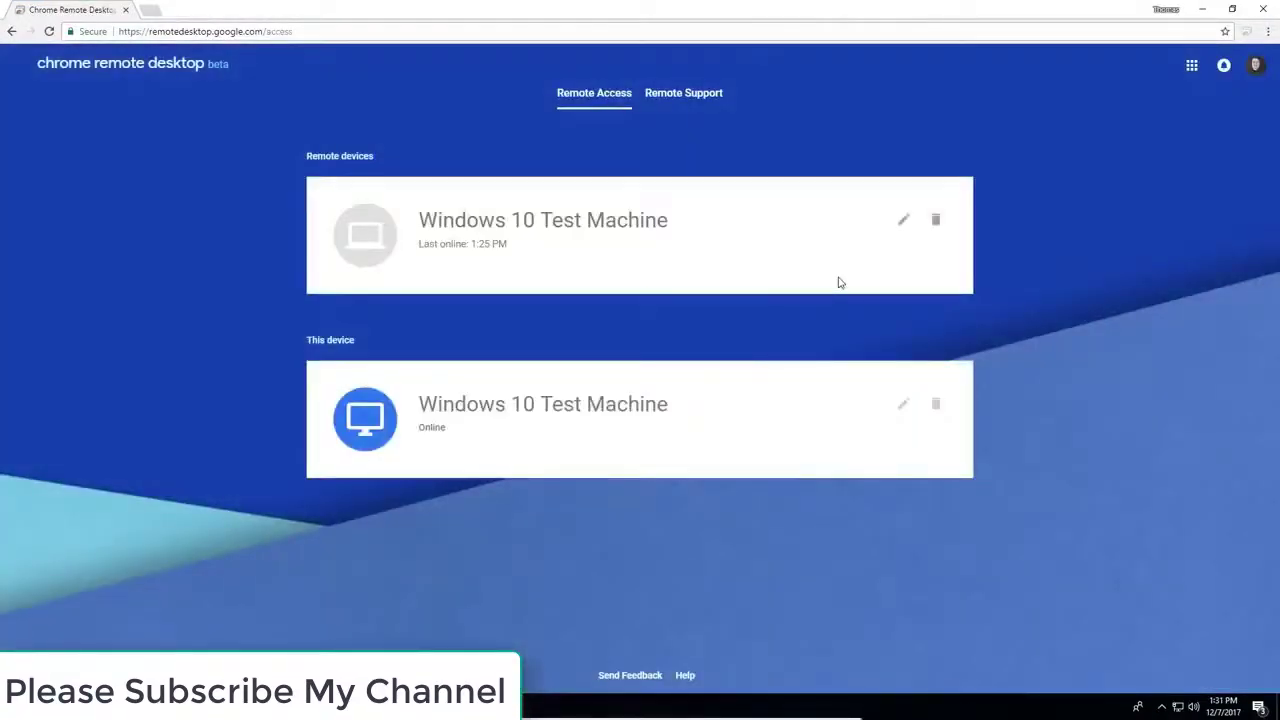
double_click(506, 5)
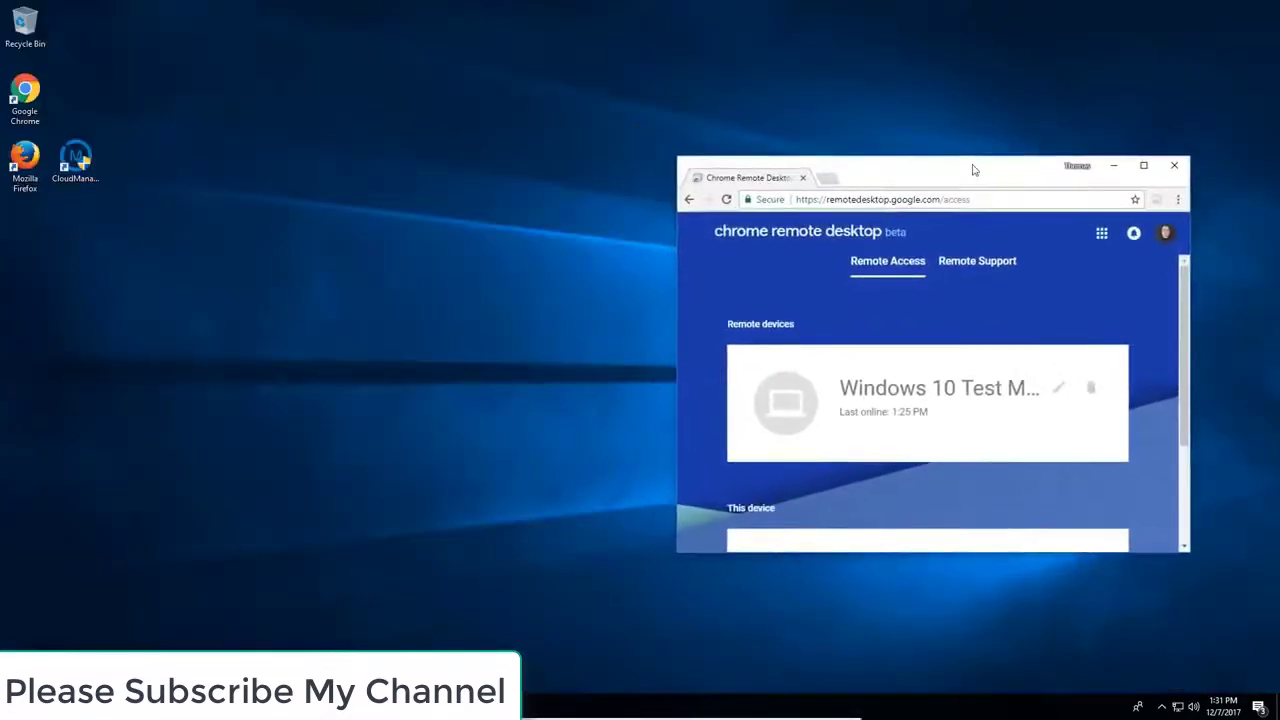
drag(973, 170, 602, 86)
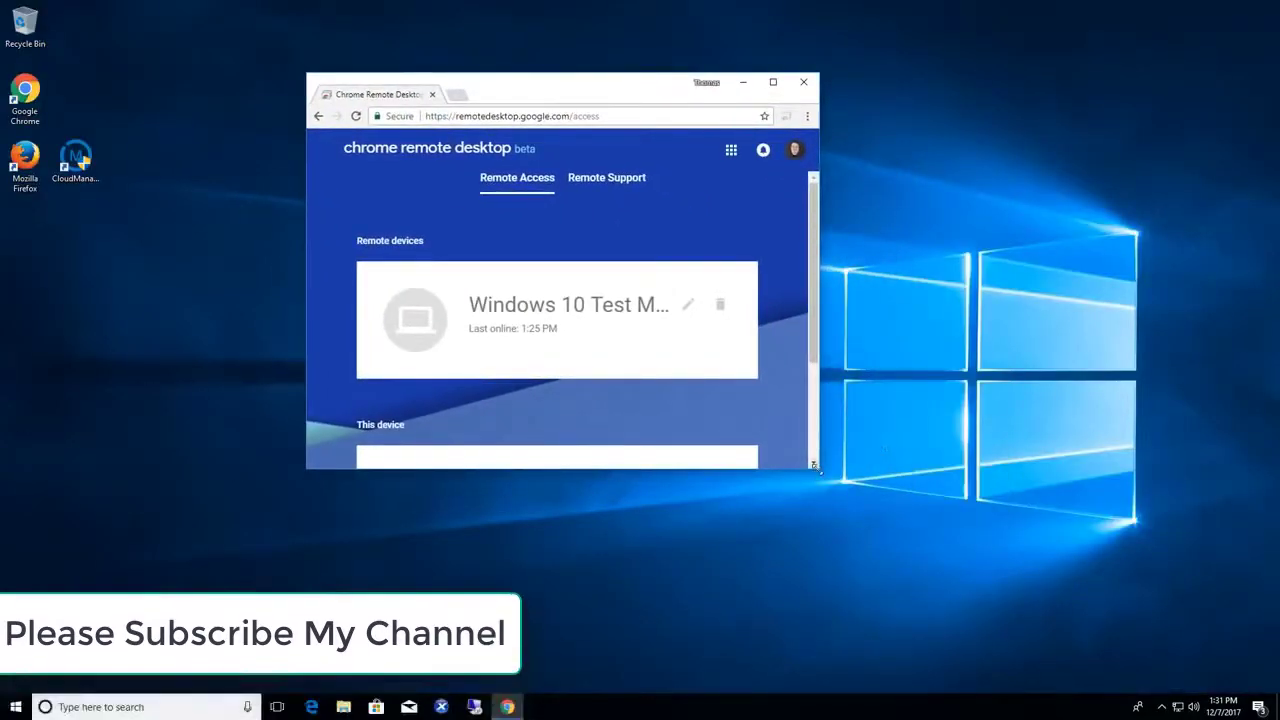
drag(815, 471, 1136, 632)
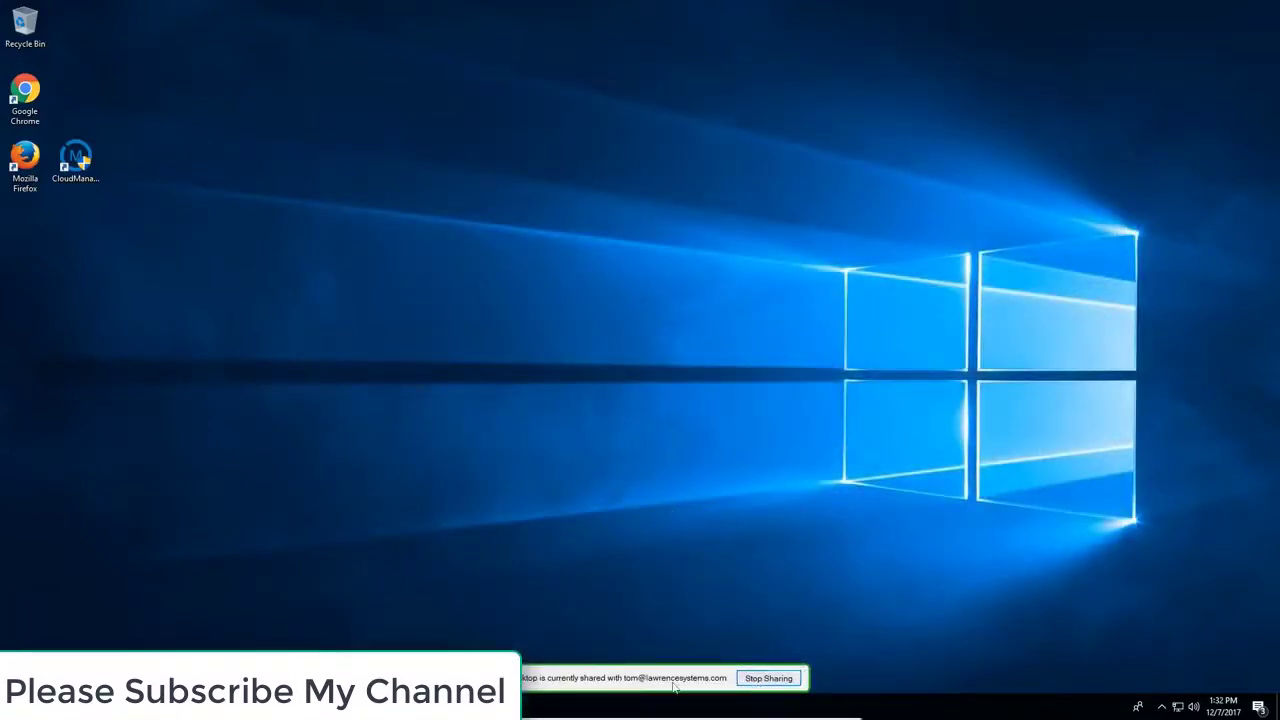
drag(671, 686, 896, 489)
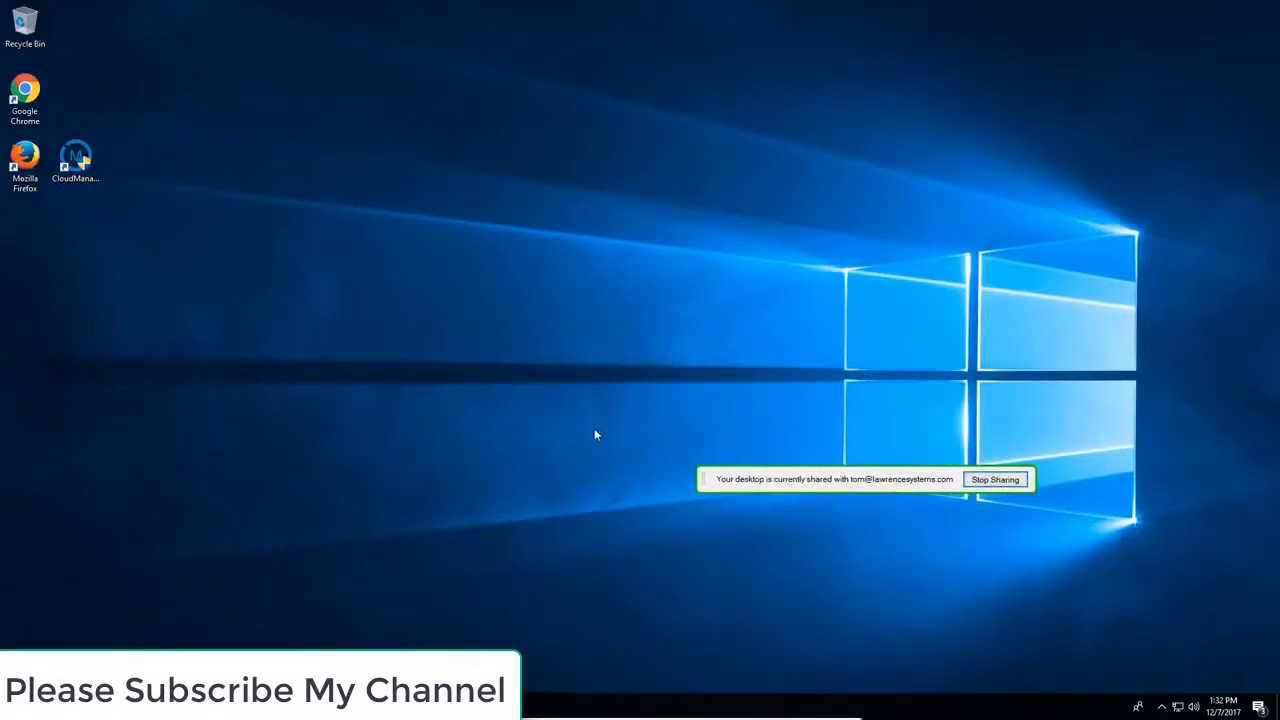
drag(814, 486, 909, 443)
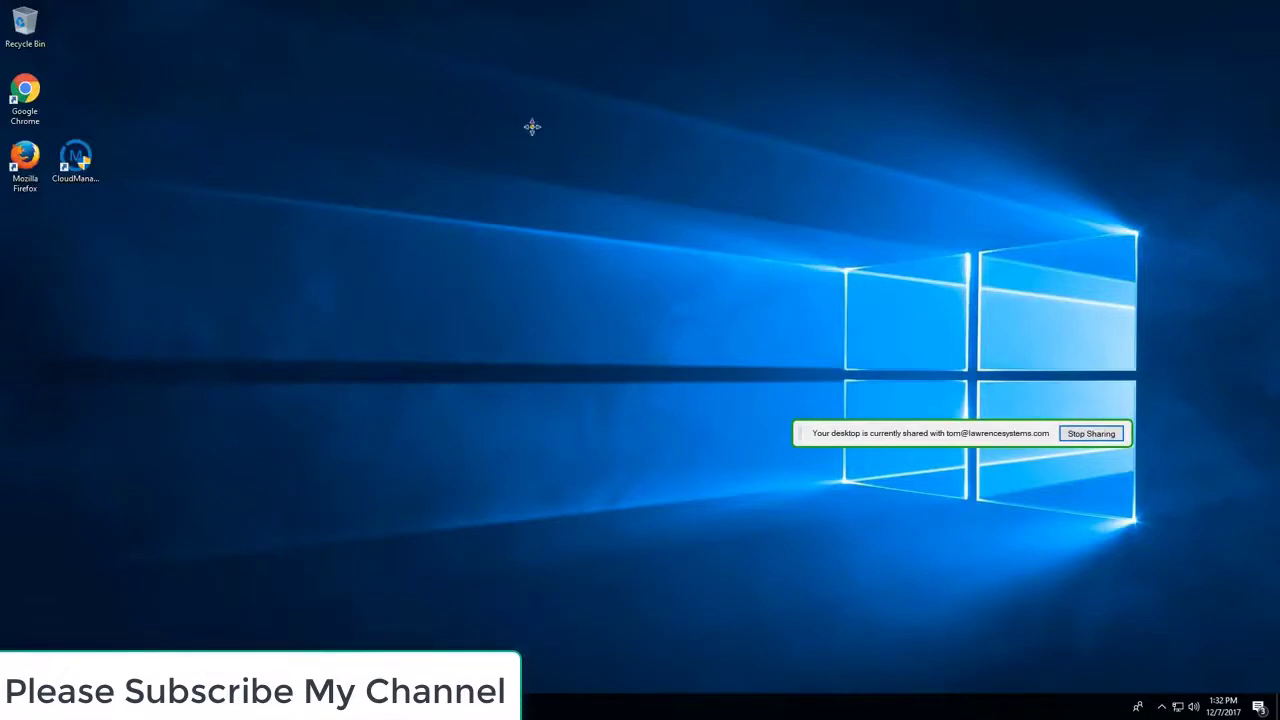
Stop sharing the desktop and connect to the online Windows 10 Test Machine
key(alt+Tab)
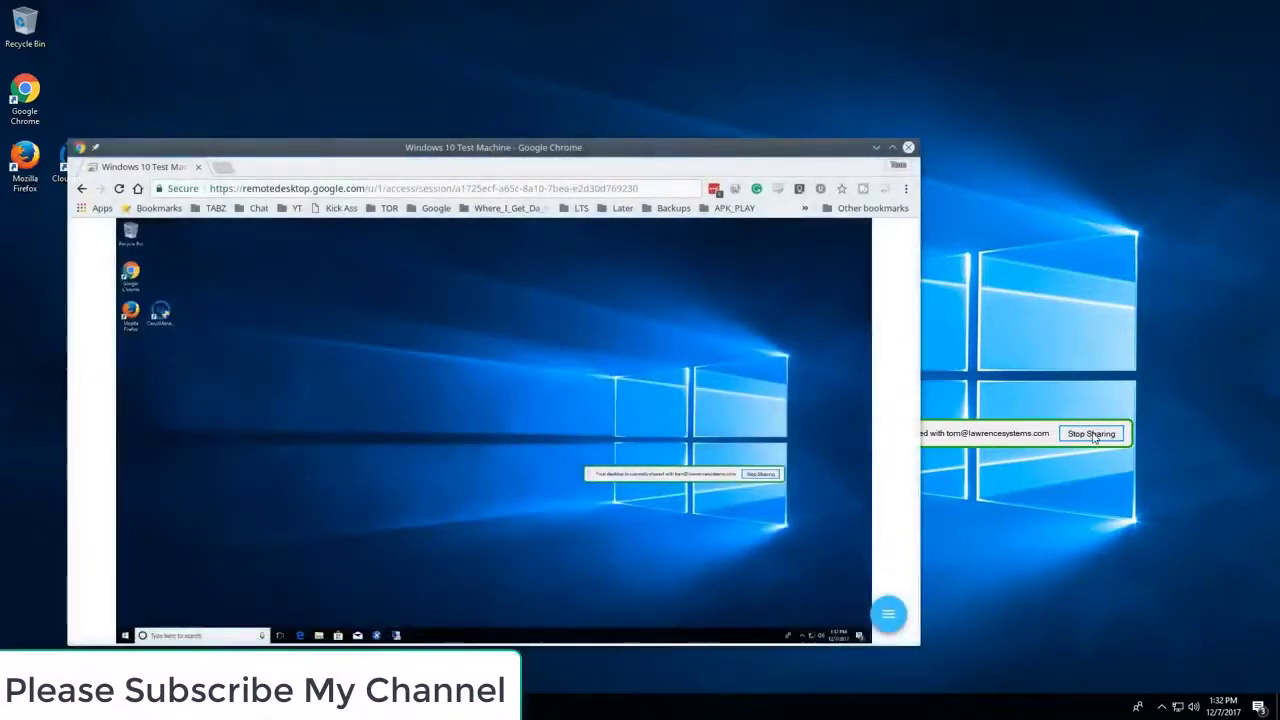
click(1088, 438)
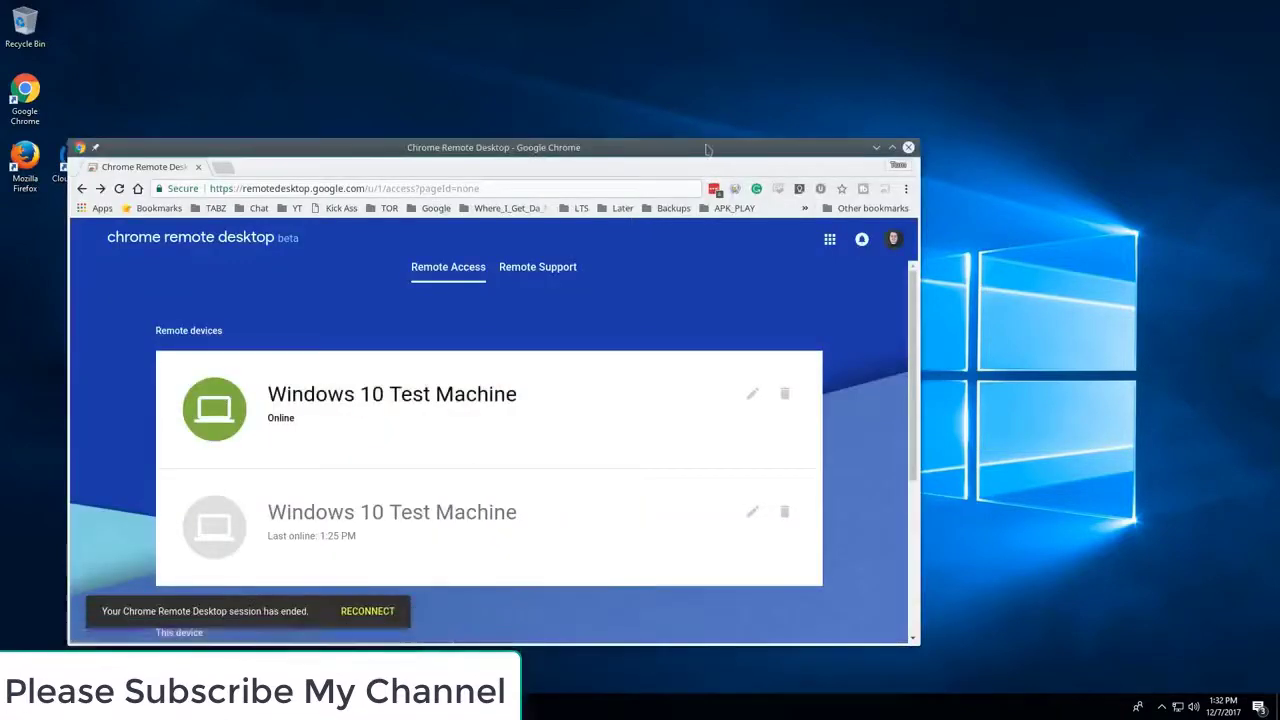
drag(707, 148, 729, 121)
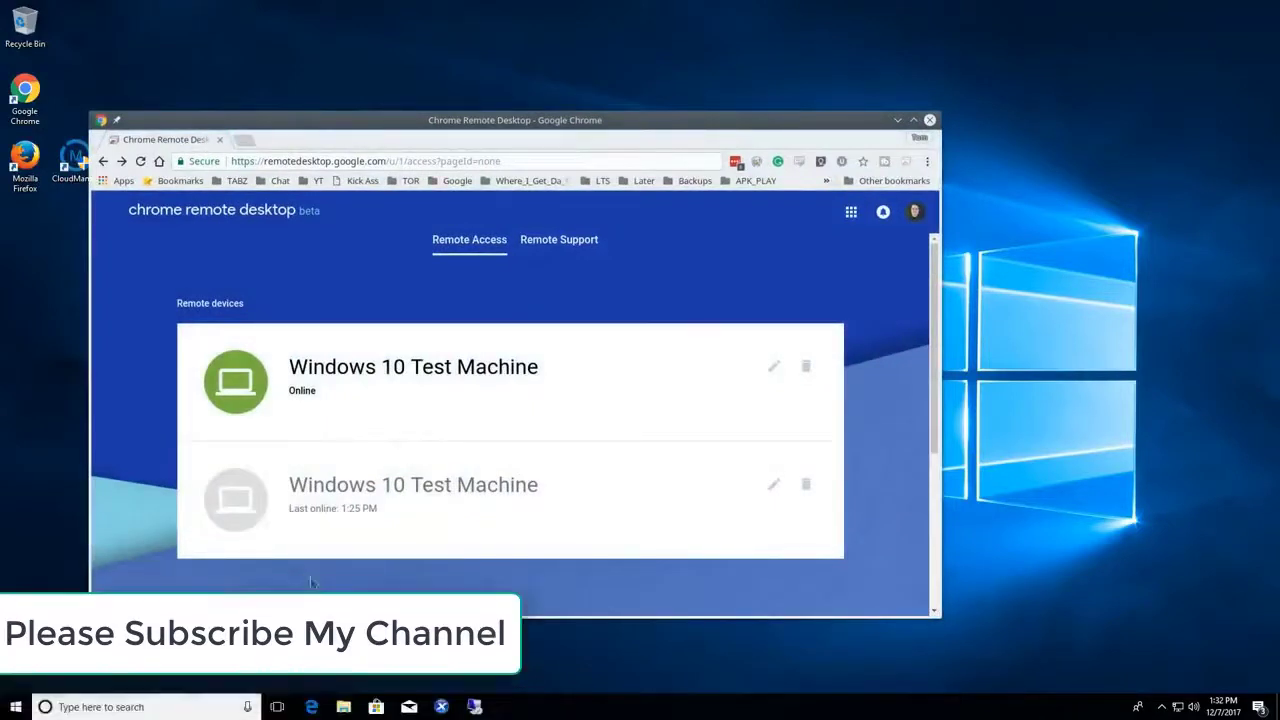
click(257, 390)
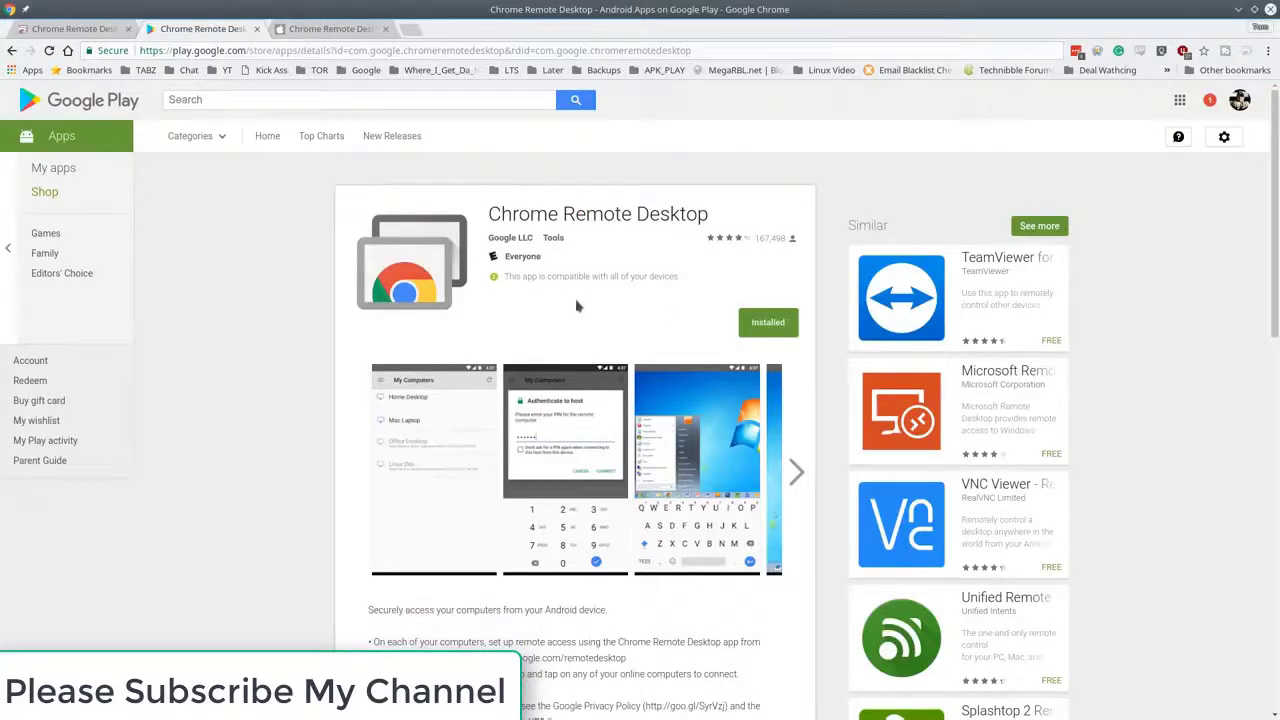
Switch to the iTunes Preview tab for the iOS app (version 1.0.10, free) and scroll through it
click(320, 29)
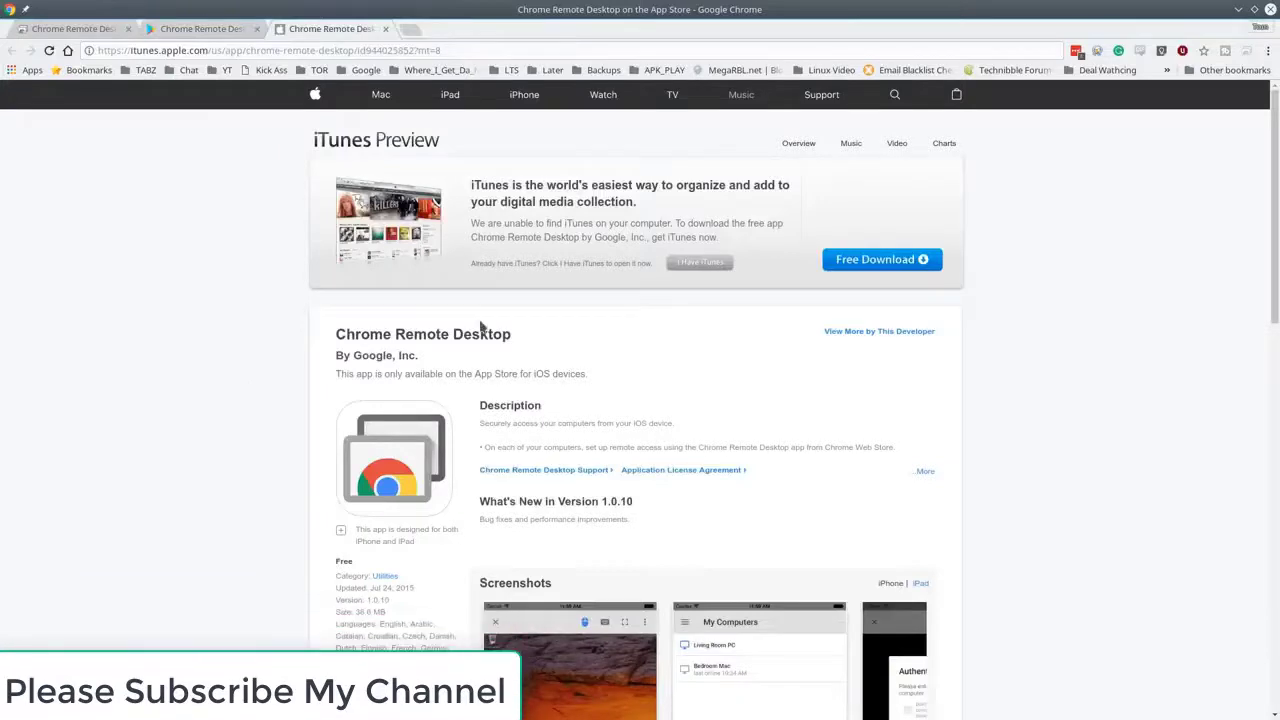
scroll(671, 408, down, 5)
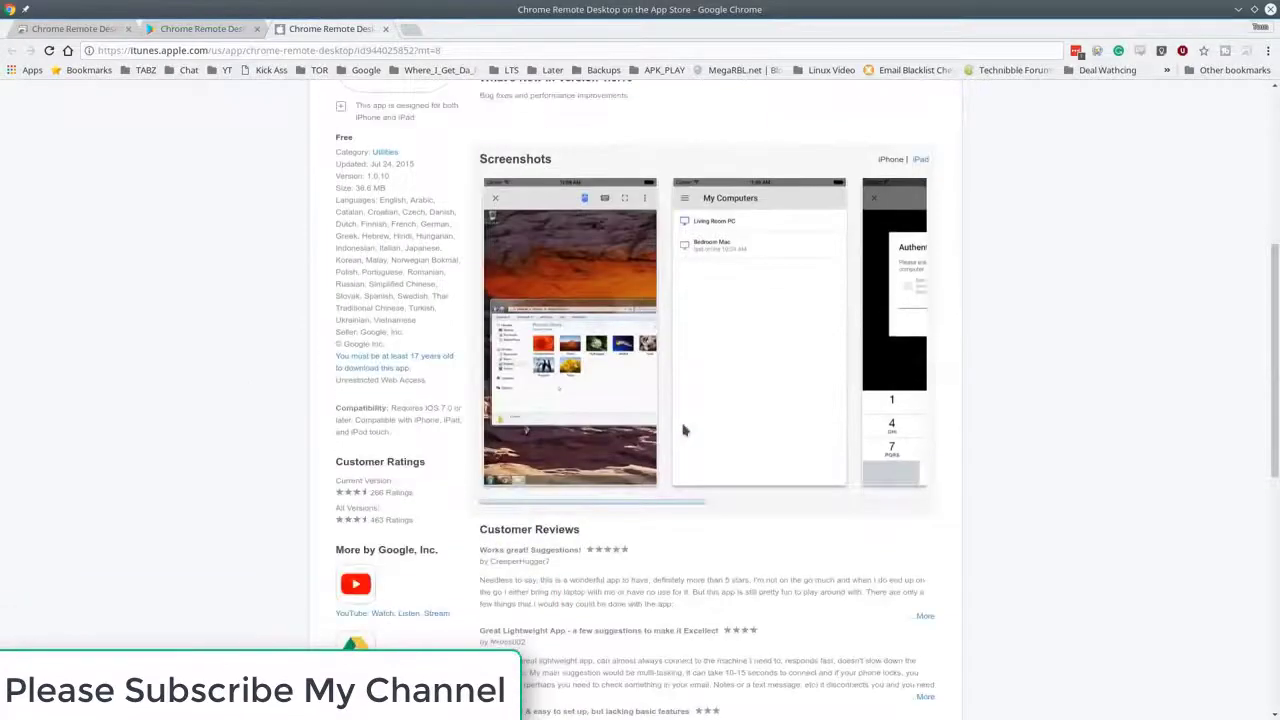
scroll(684, 430, up, 3)
scroll(684, 430, up, 2)
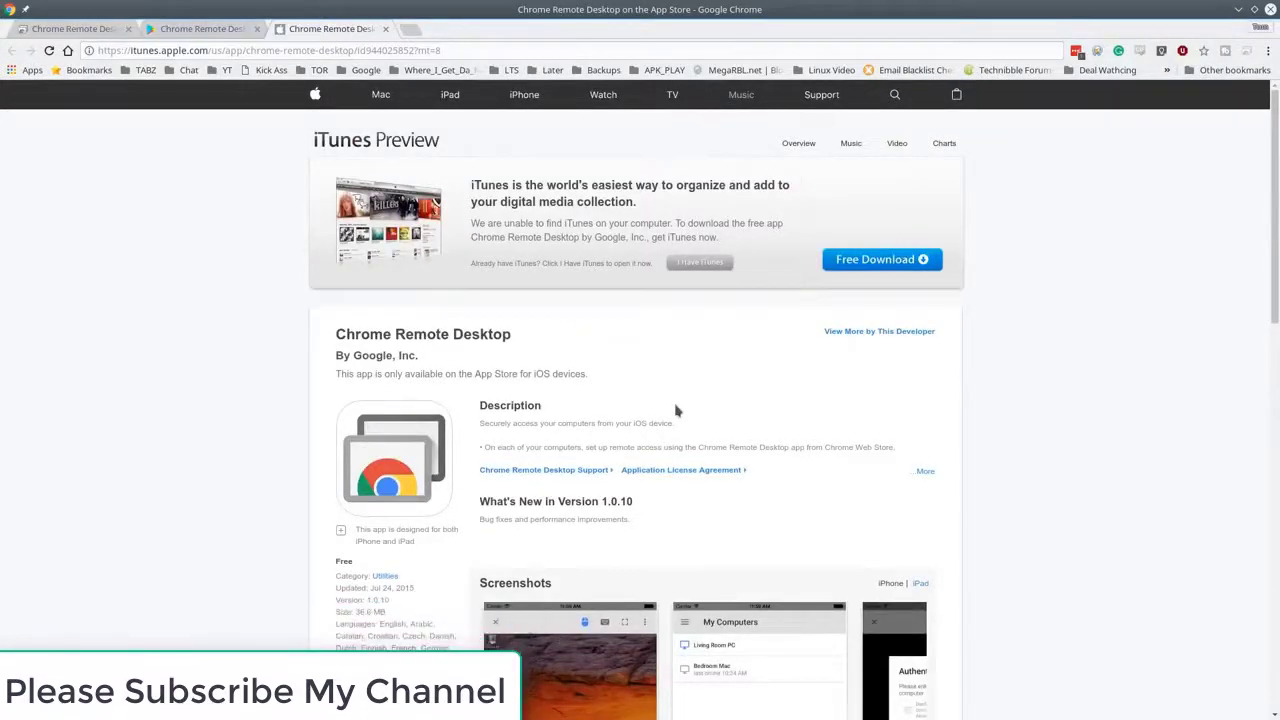
Switch to the remotedesktop.google.com tab and scroll through its 'Your desktop anywhere' overview
click(107, 30)
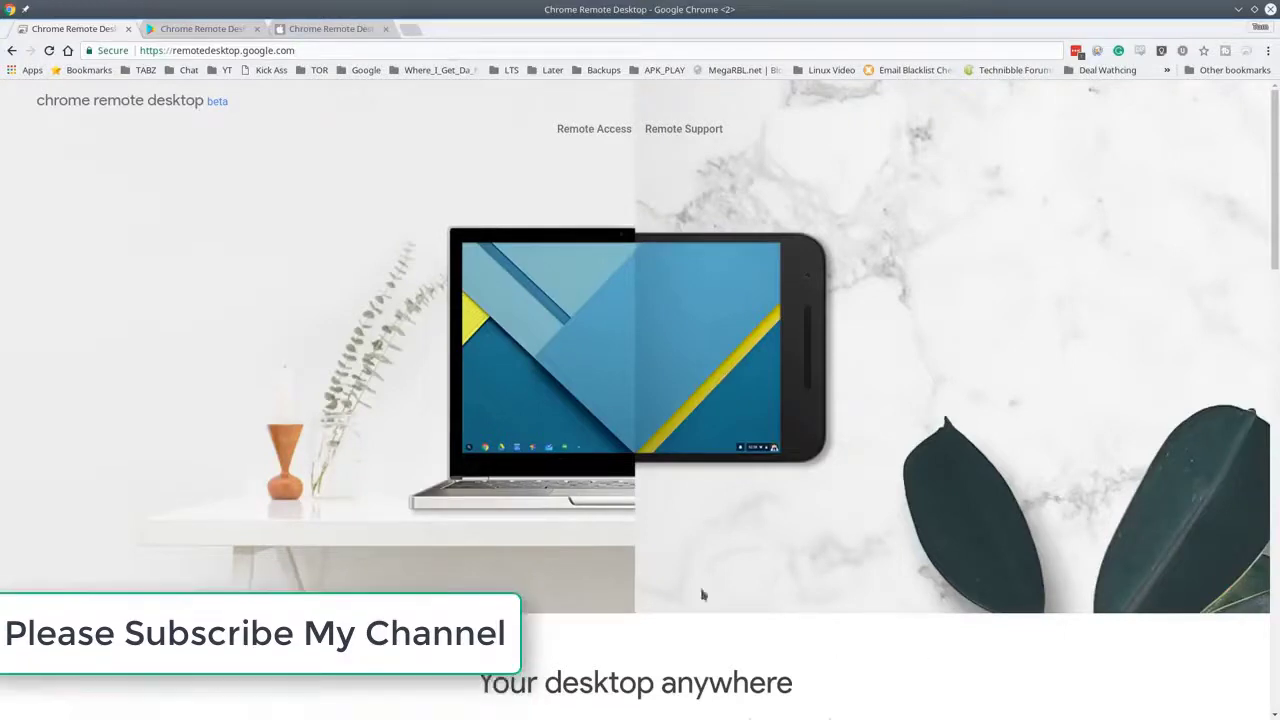
scroll(716, 613, down, 5)
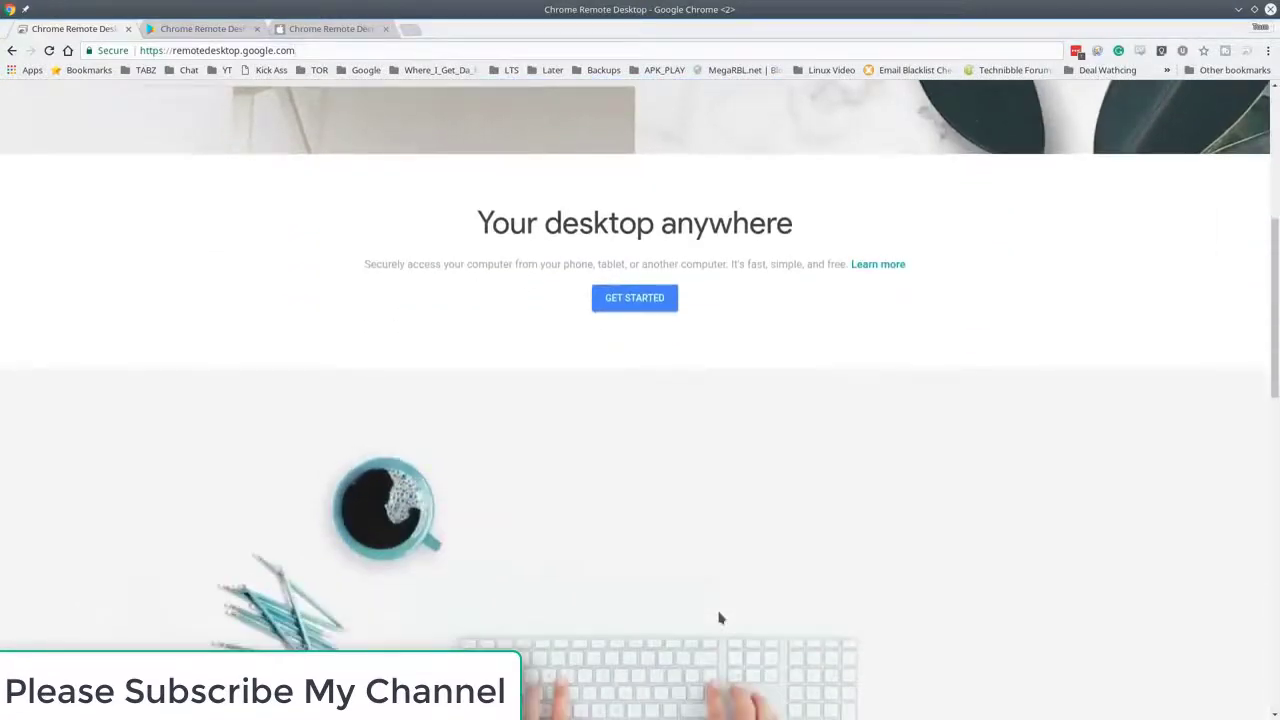
scroll(800, 450, down, 7)
scroll(800, 451, up, 3)
scroll(800, 451, down, 6)
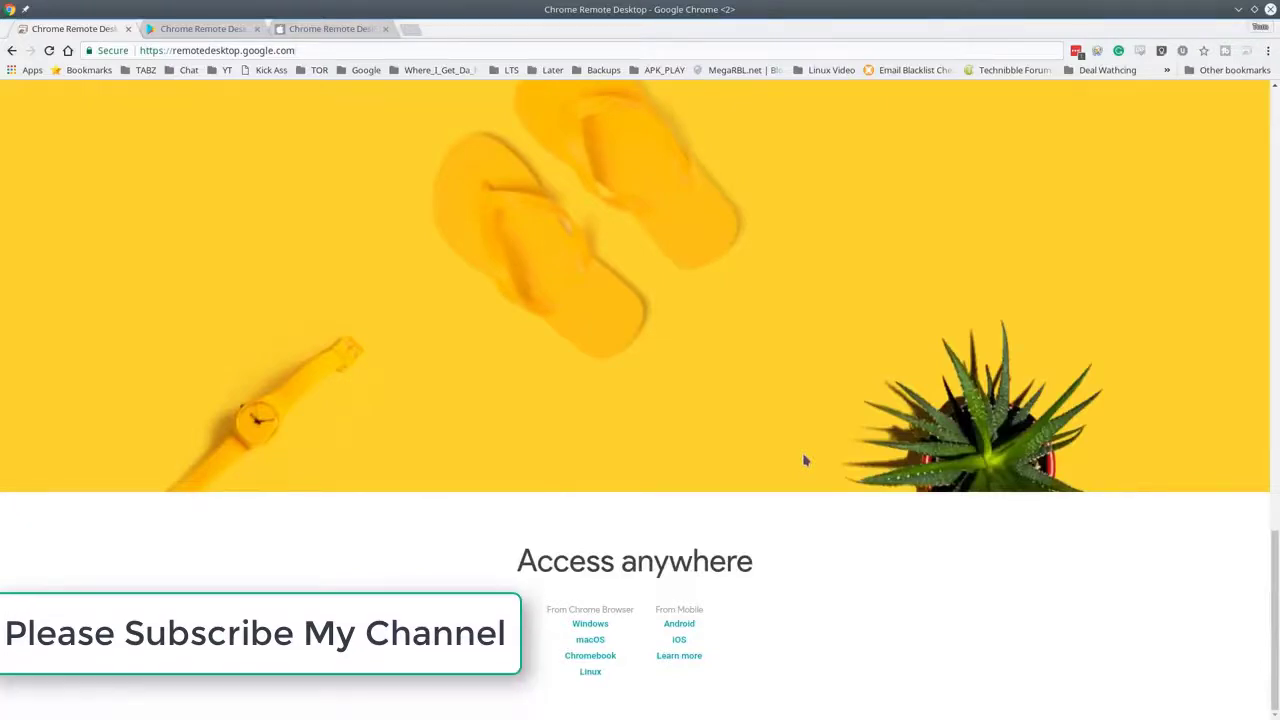
scroll(803, 458, up, 7)
scroll(796, 442, up, 8)
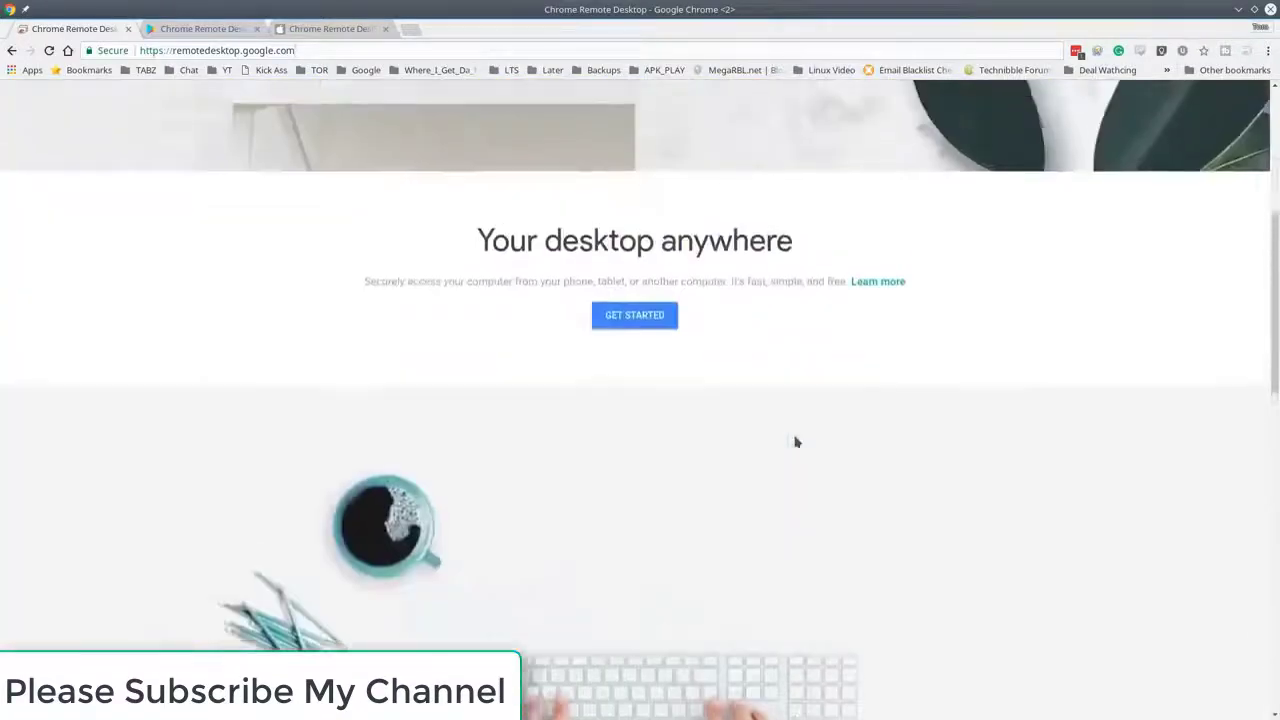